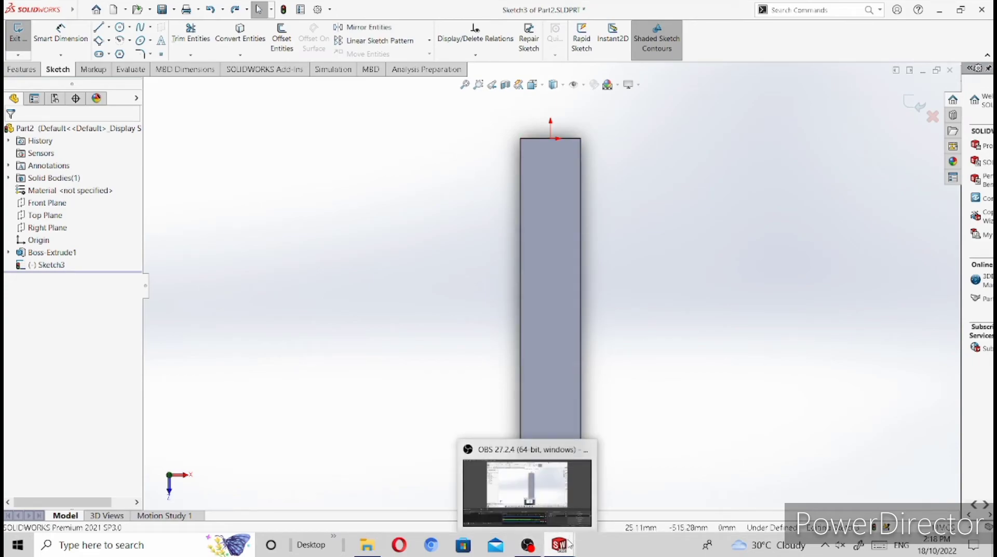
# Step: Sketch a line about 62 mm up the bar's left edge from its lower corner, continuing with a 90 mm horizontal line across the bar
pyautogui.moveTo(570, 542)
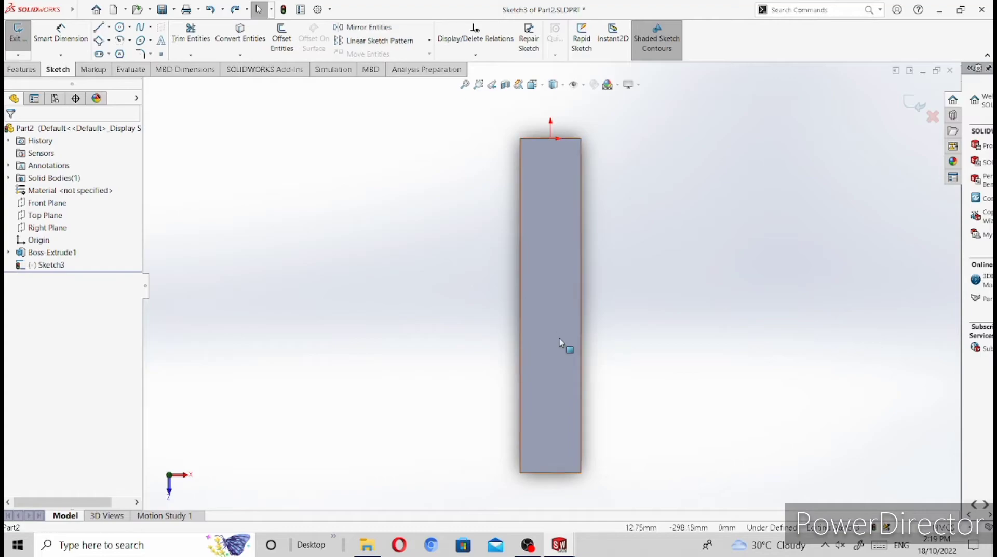
pyautogui.click(551, 312)
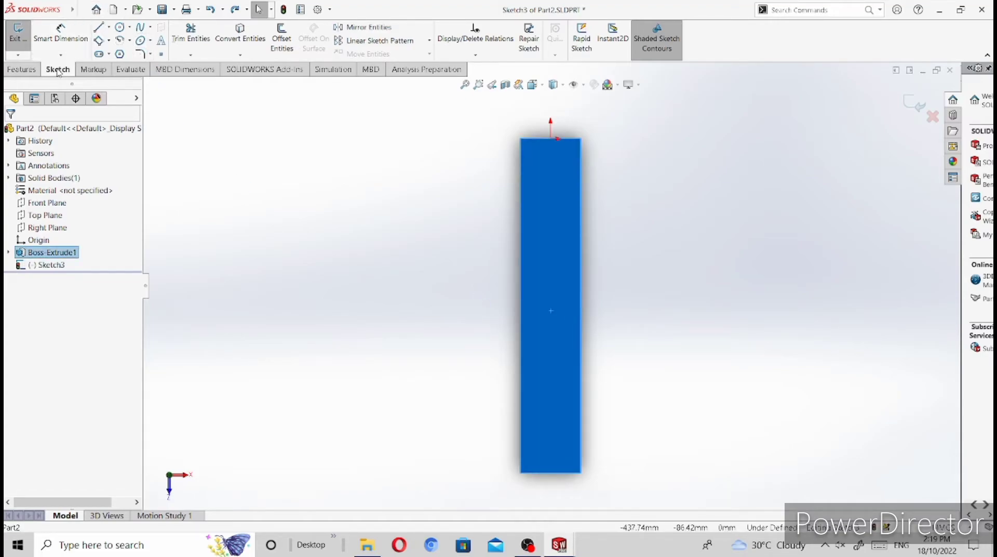
pyautogui.click(97, 27)
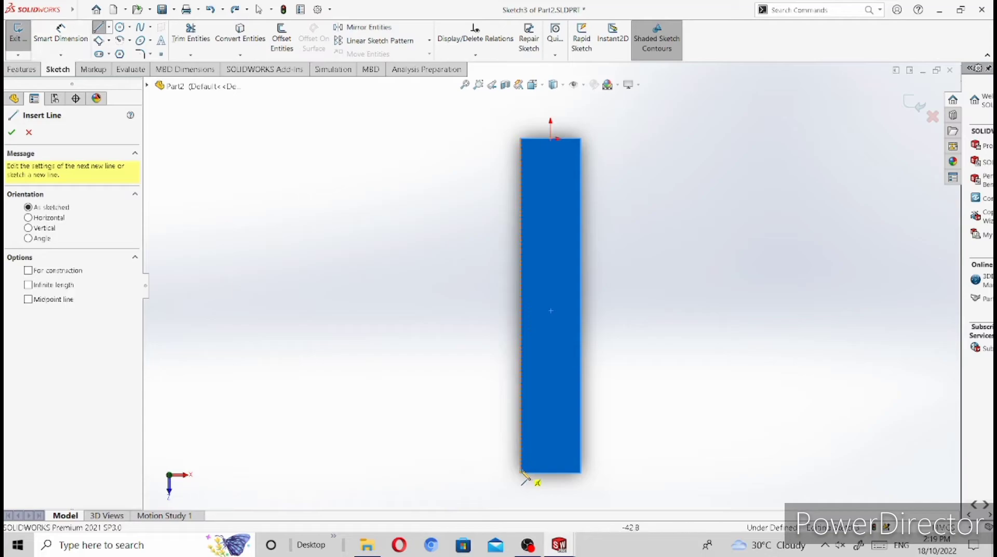
pyautogui.scroll(-1, 528, 474)
pyautogui.scroll(-1, 530, 473)
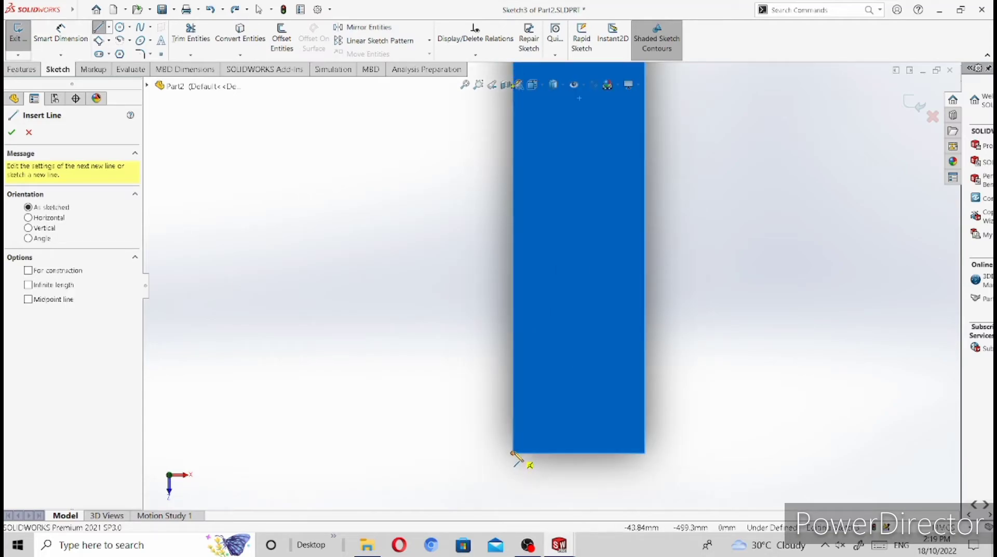
pyautogui.click(513, 453)
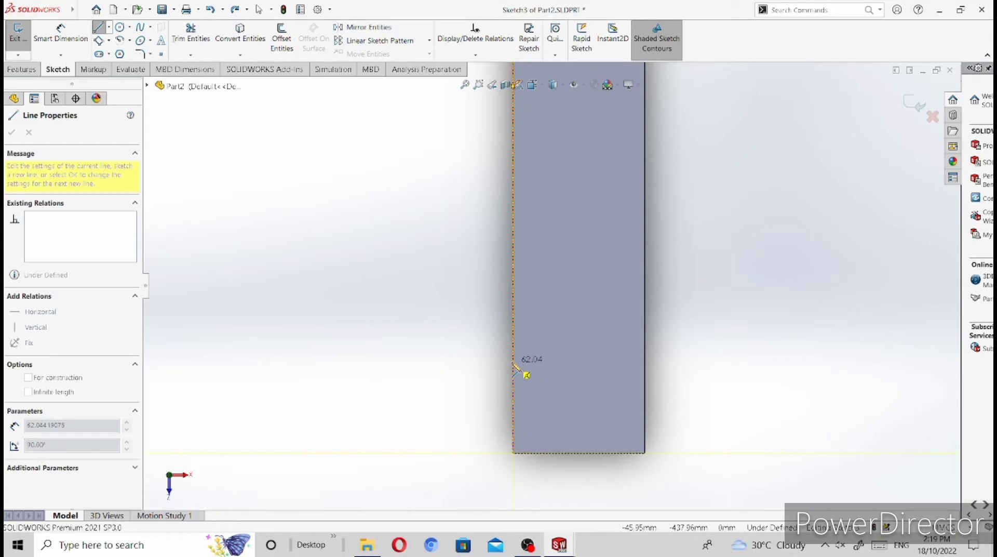
pyautogui.click(514, 362)
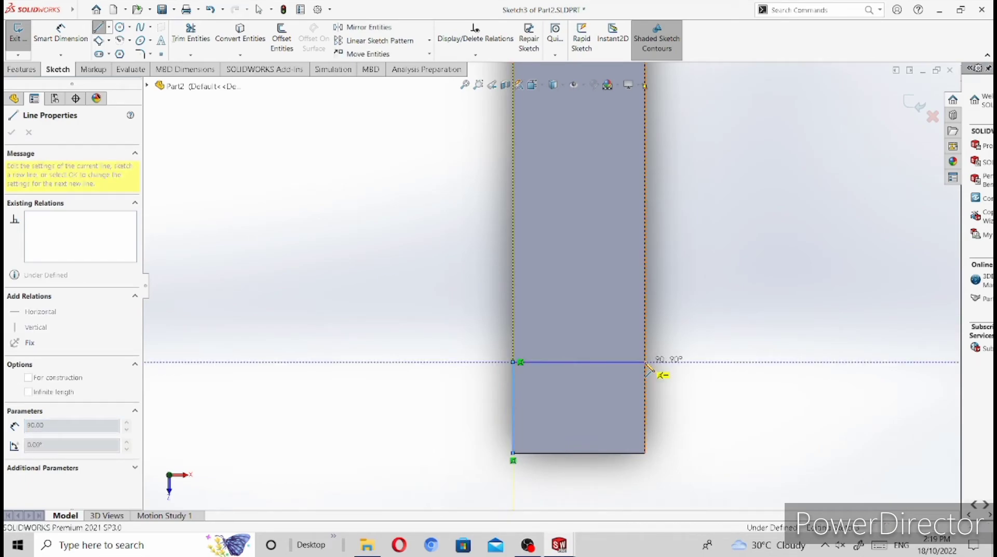
pyautogui.click(647, 365)
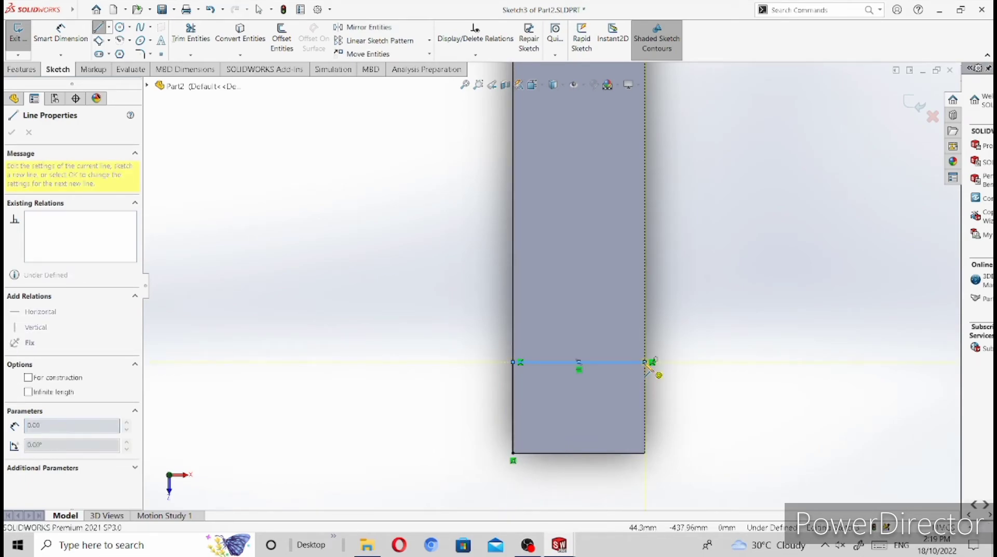
pyautogui.press('Escape')
pyautogui.press('Escape')
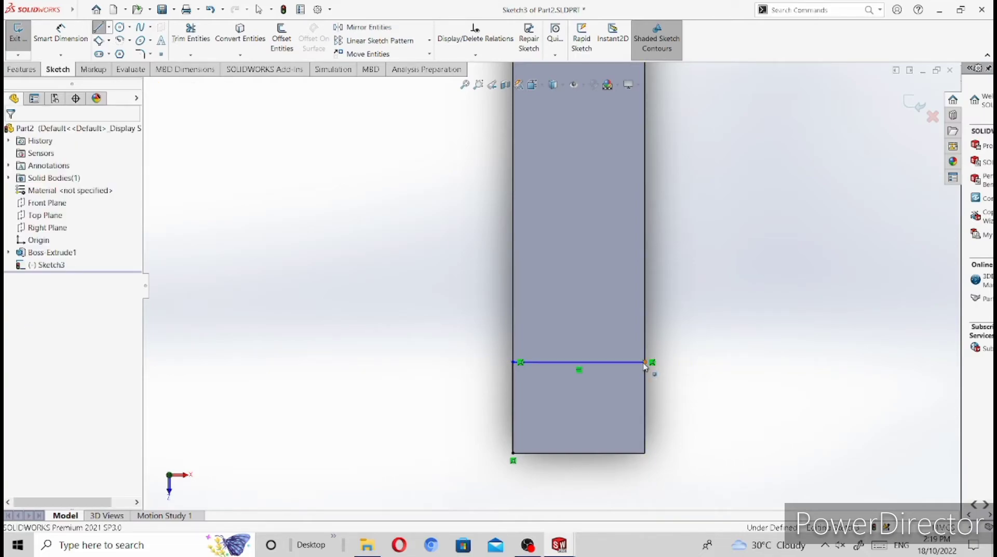
# Step: Set the sketched left-edge line's length to 50 mm and give it a Vertical relation
pyautogui.click(512, 399)
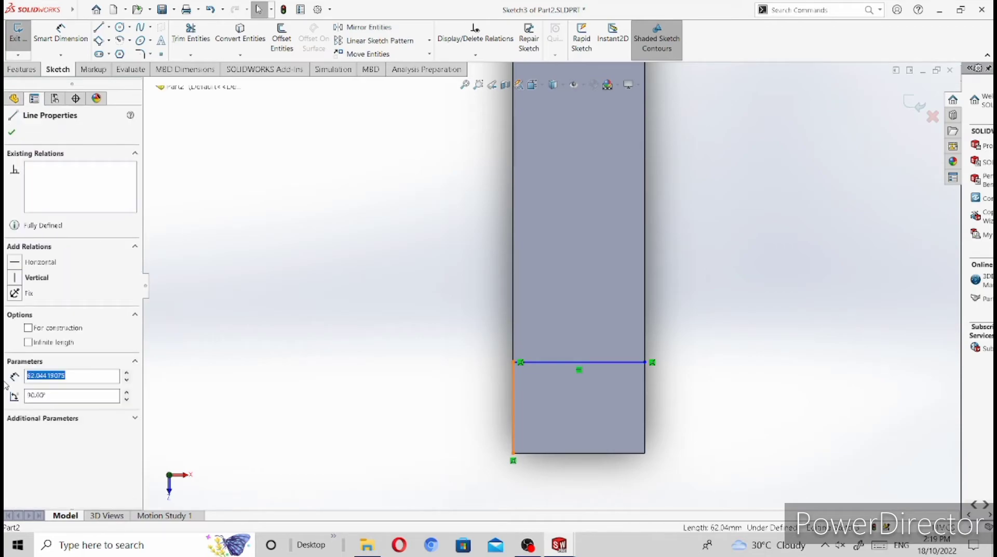
pyautogui.write('50')
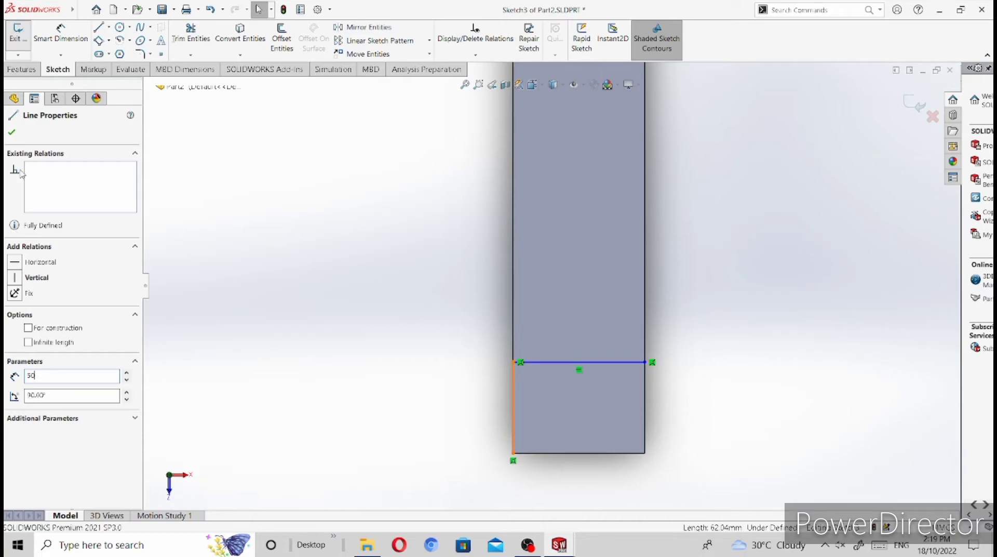
pyautogui.click(14, 279)
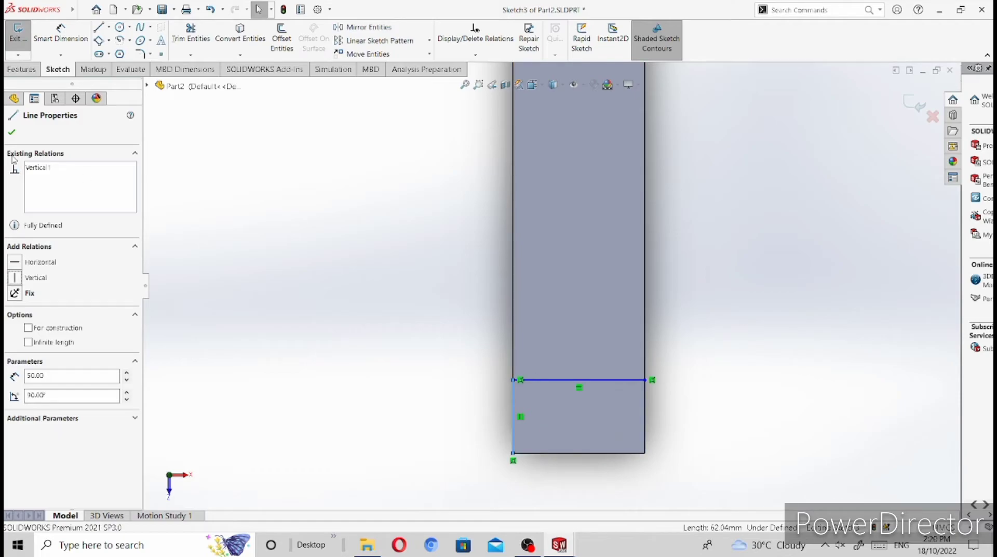
pyautogui.click(12, 133)
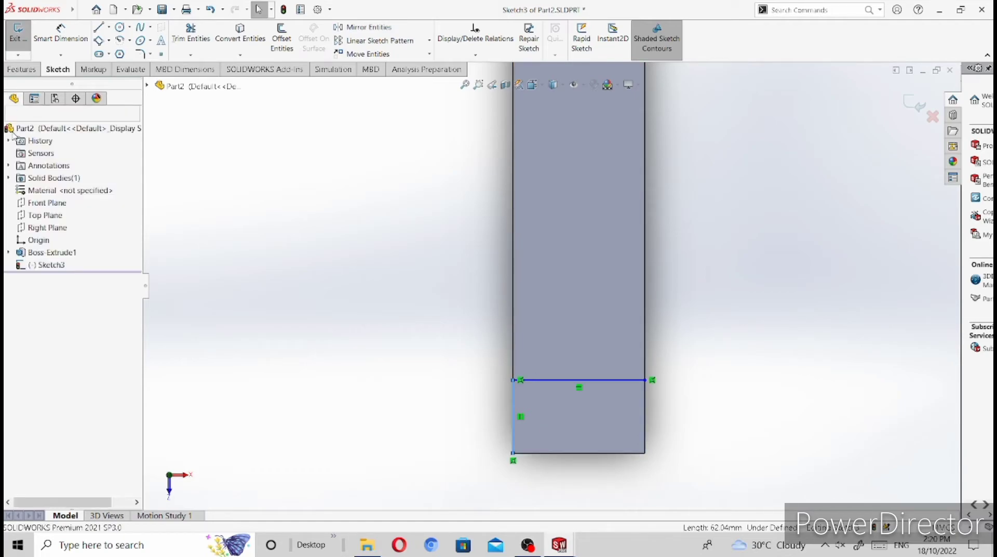
# Step: Apply a Horizontal relation to the sketched line running across the bar
pyautogui.click(556, 382)
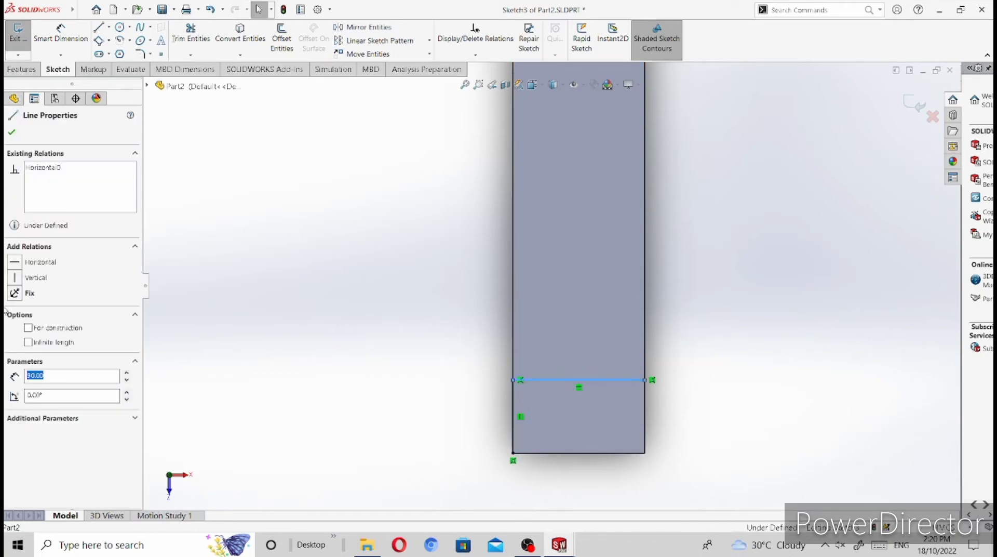
pyautogui.click(18, 267)
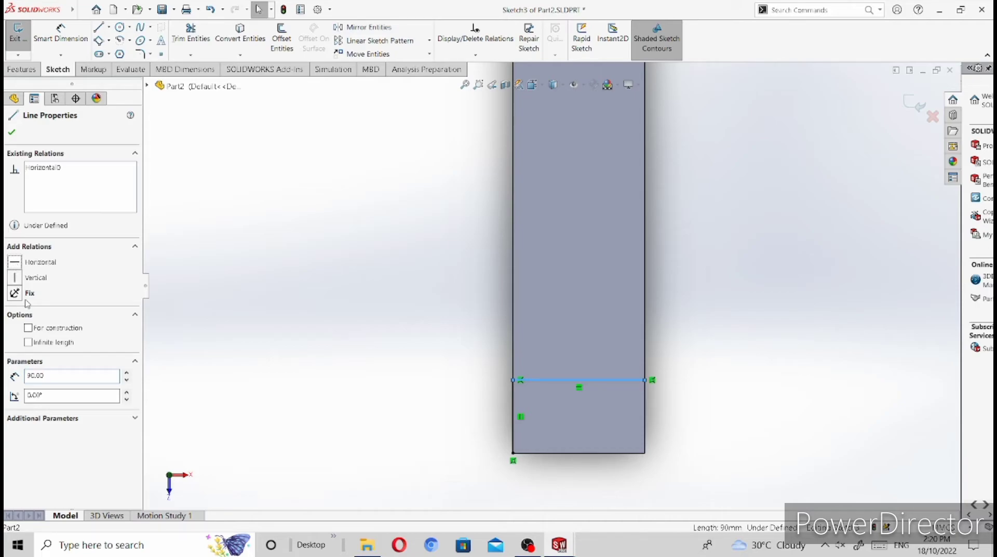
pyautogui.click(13, 133)
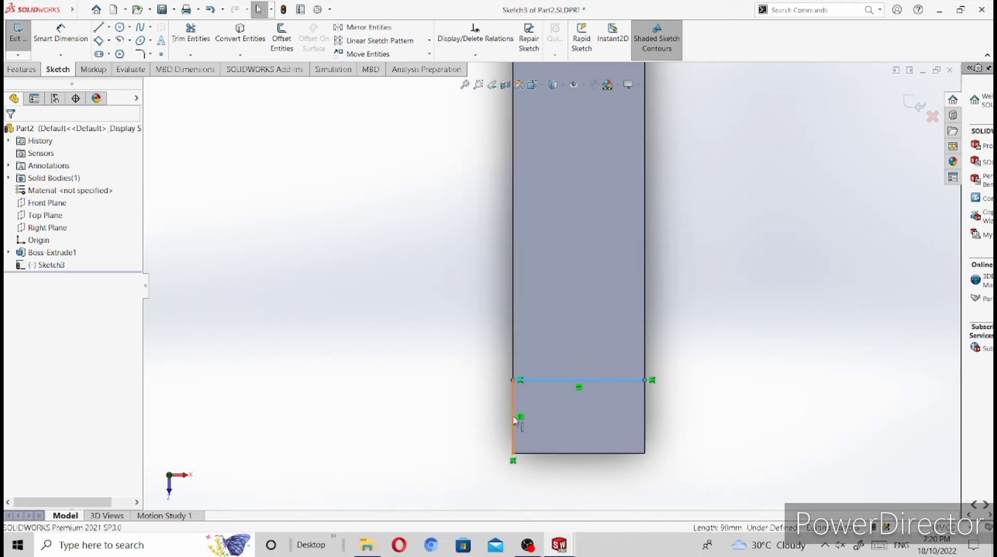
# Step: Delete the 50 mm vertical sketch line on the bar's left edge, keeping only the line across the bar
pyautogui.click(516, 420)
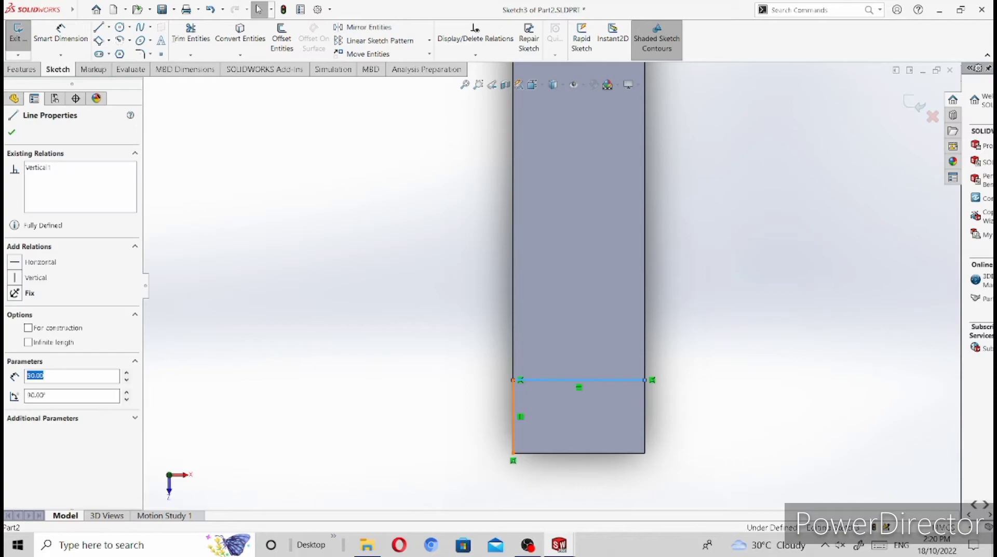
pyautogui.rightClick(515, 420)
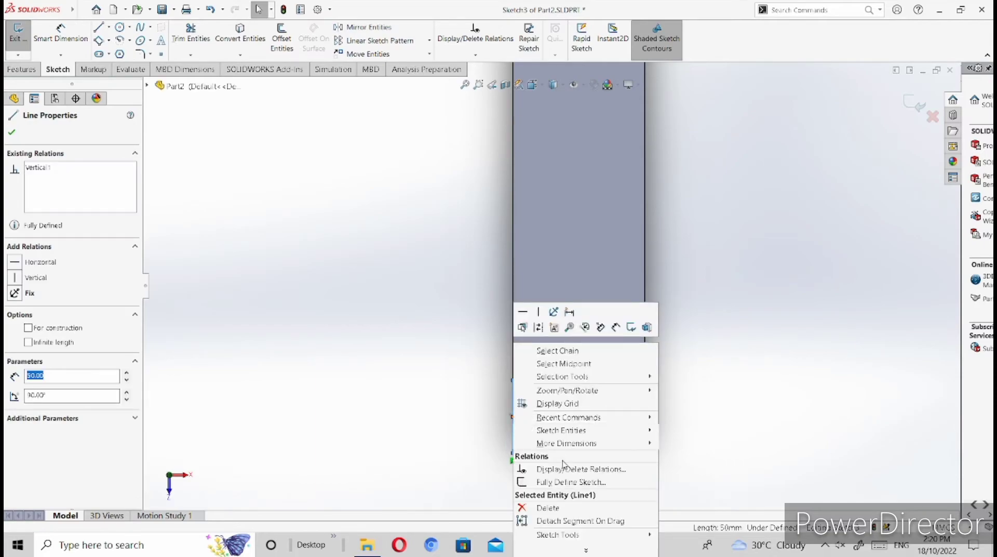
pyautogui.click(564, 508)
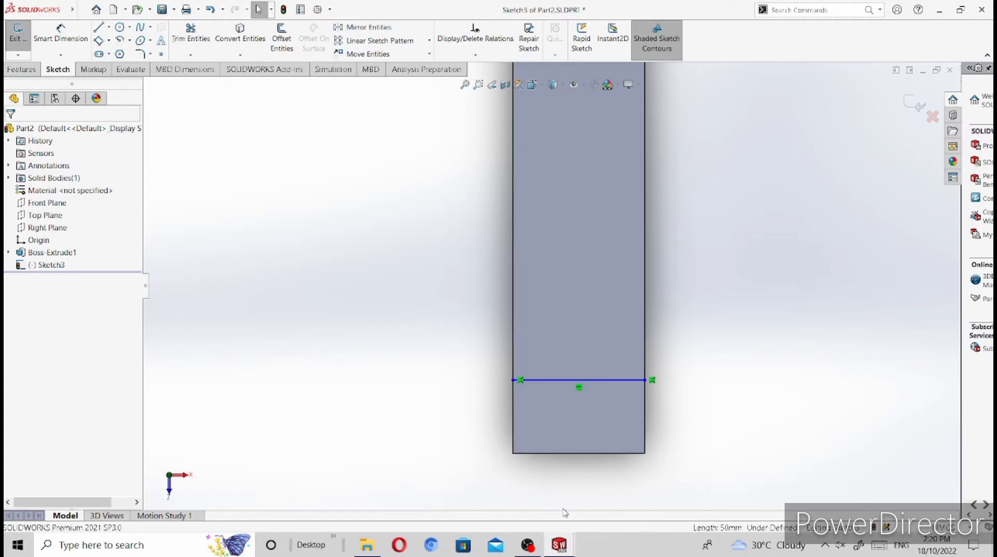
# Step: In isometric view, split the bar with Sketch3 as the trim tool, selecting both the short end piece and the long piece as resulting bodies
pyautogui.click(544, 90)
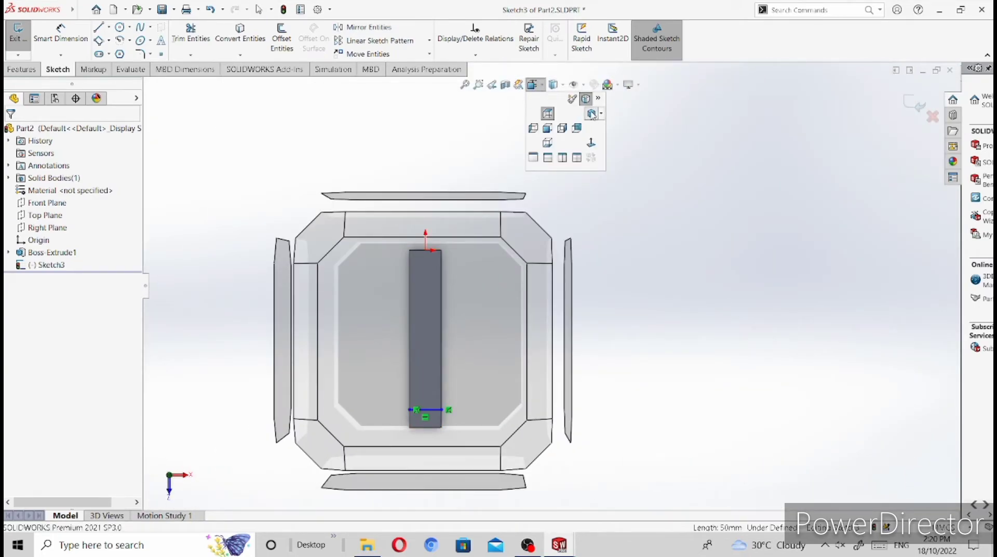
pyautogui.click(547, 113)
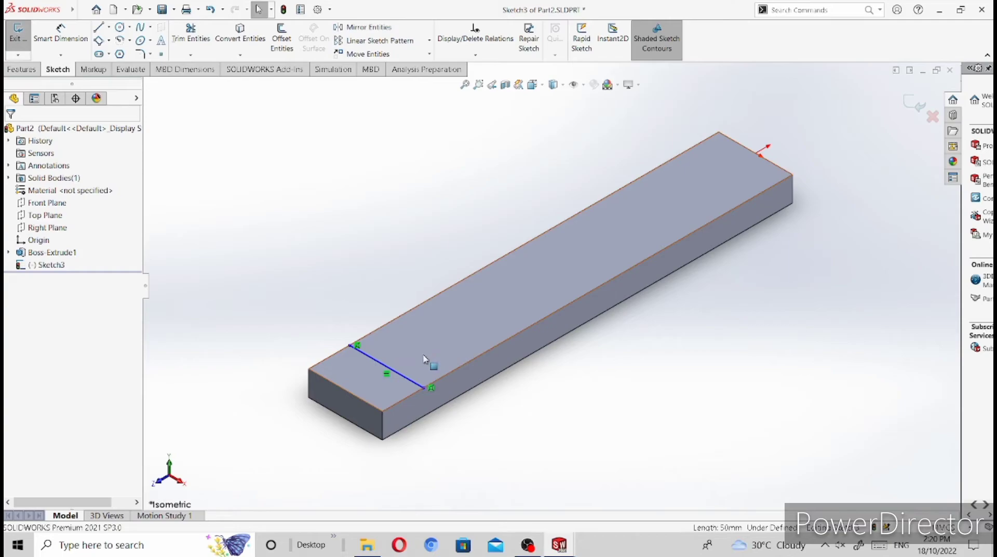
pyautogui.click(800, 10)
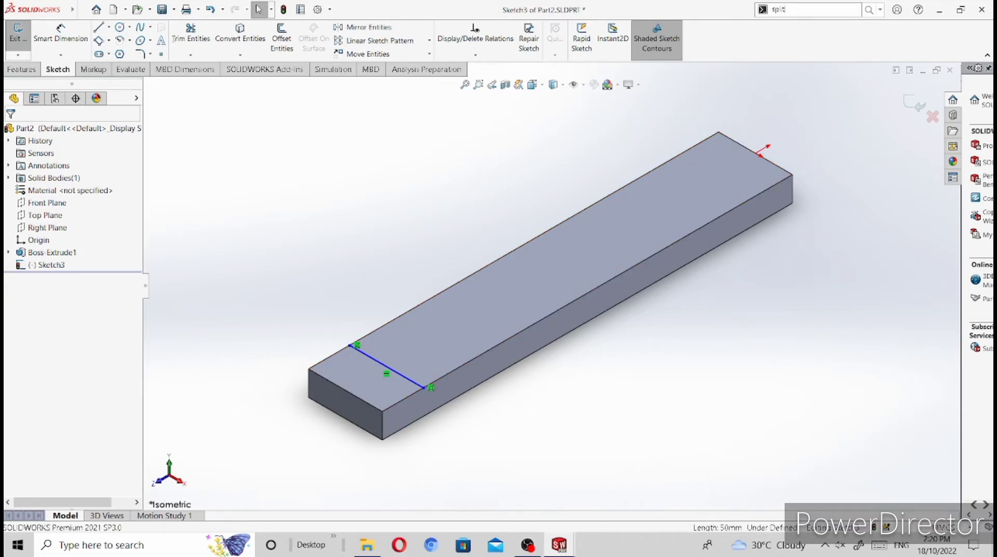
pyautogui.click(777, 25)
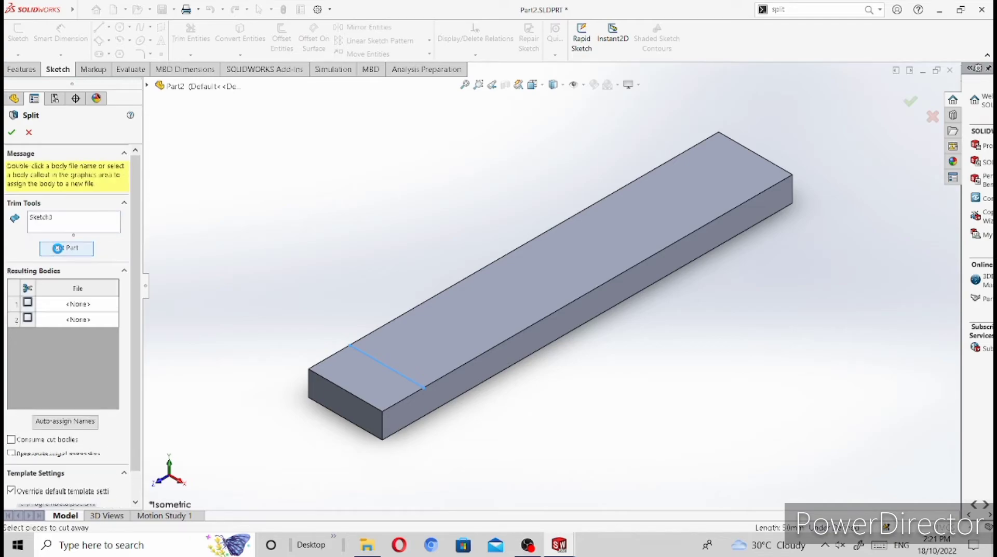
pyautogui.click(344, 376)
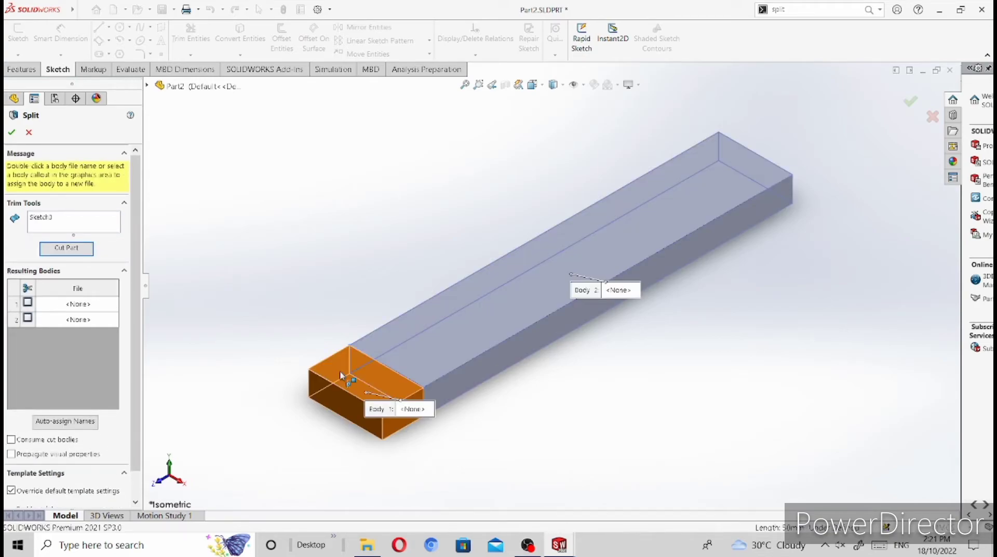
pyautogui.click(447, 344)
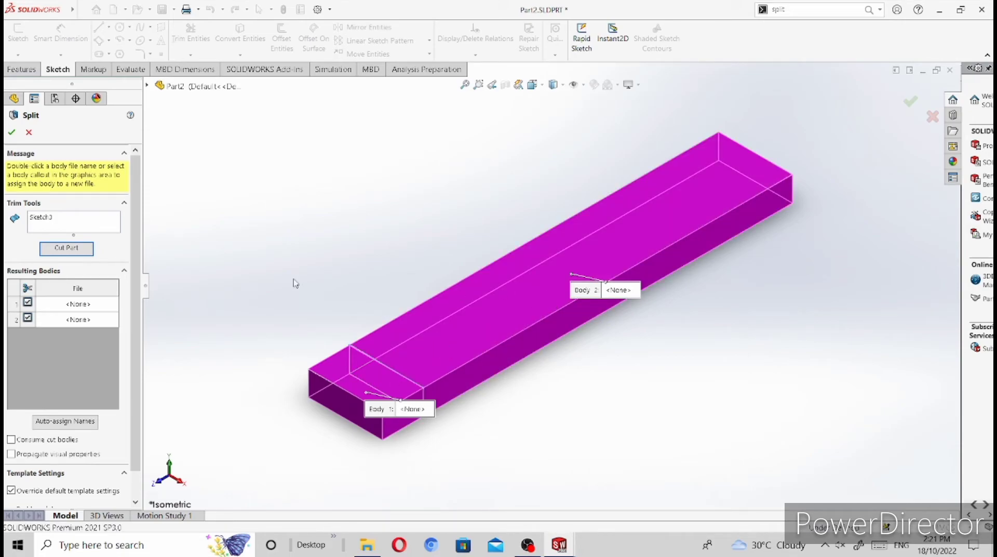
pyautogui.click(10, 132)
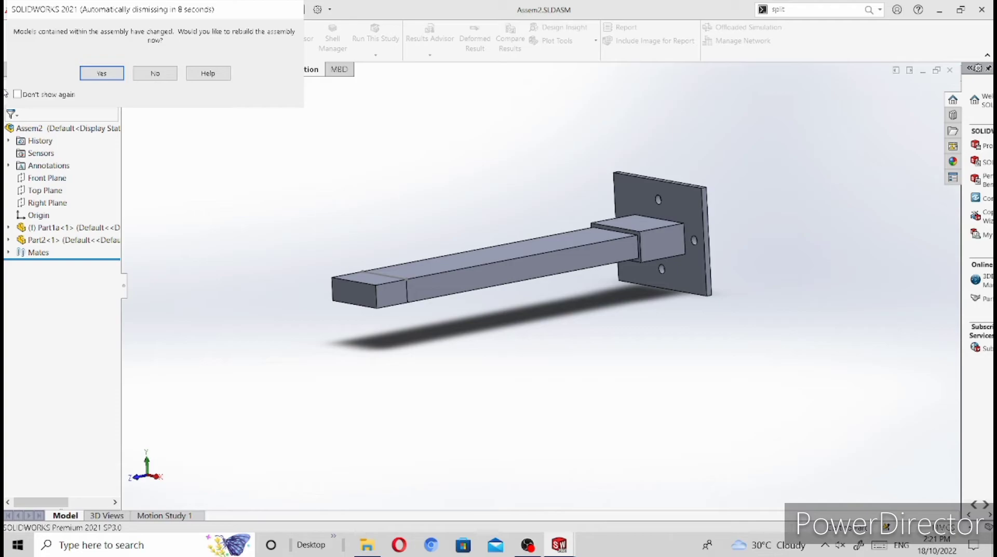
# Step: Rebuild the Assem2 assembly with the changed part and create a Static simulation study named Static Analysis
pyautogui.click(100, 74)
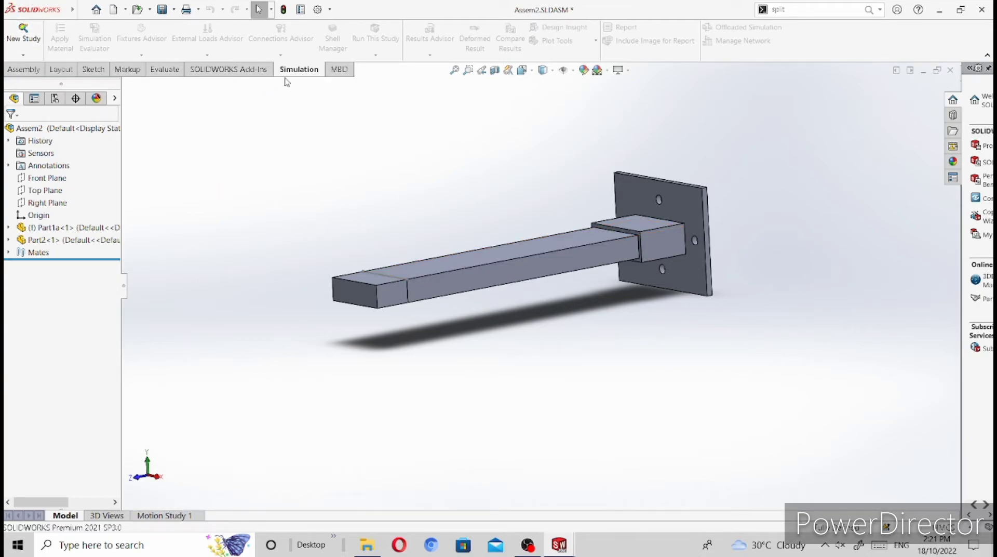
pyautogui.click(24, 37)
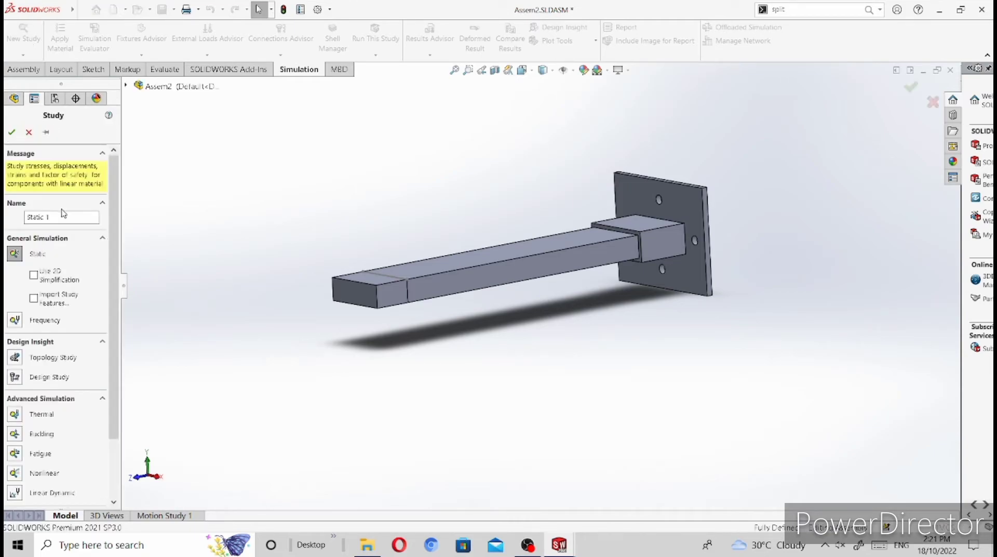
pyautogui.click(60, 217)
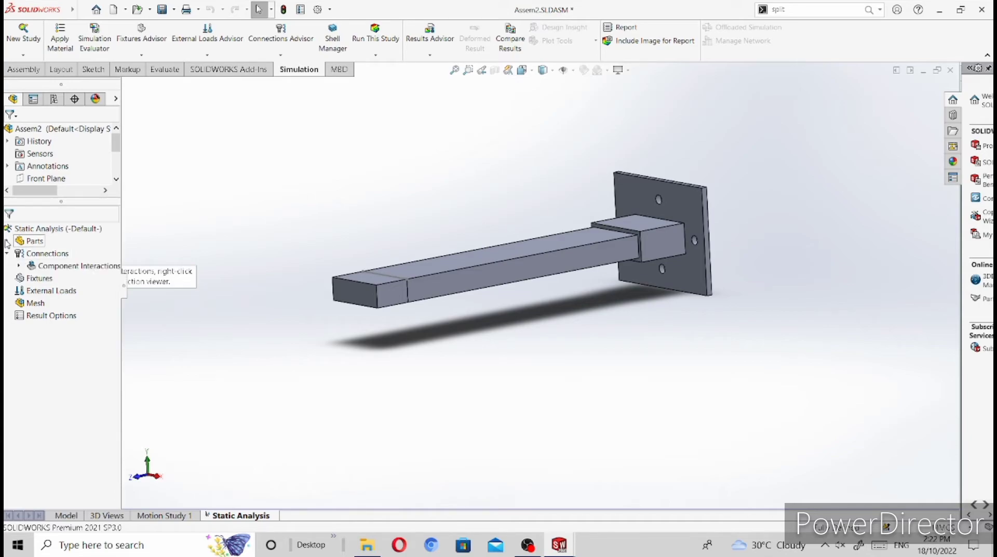
# Step: Apply Cast Alloy Steel from the Steel material library to Part1a-1 in the static study
pyautogui.click(7, 241)
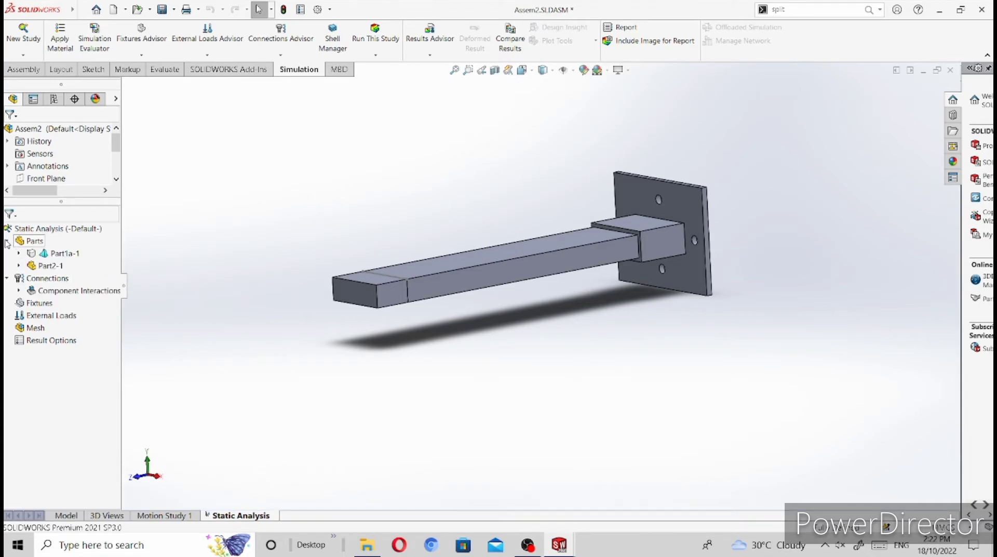
pyautogui.rightClick(65, 253)
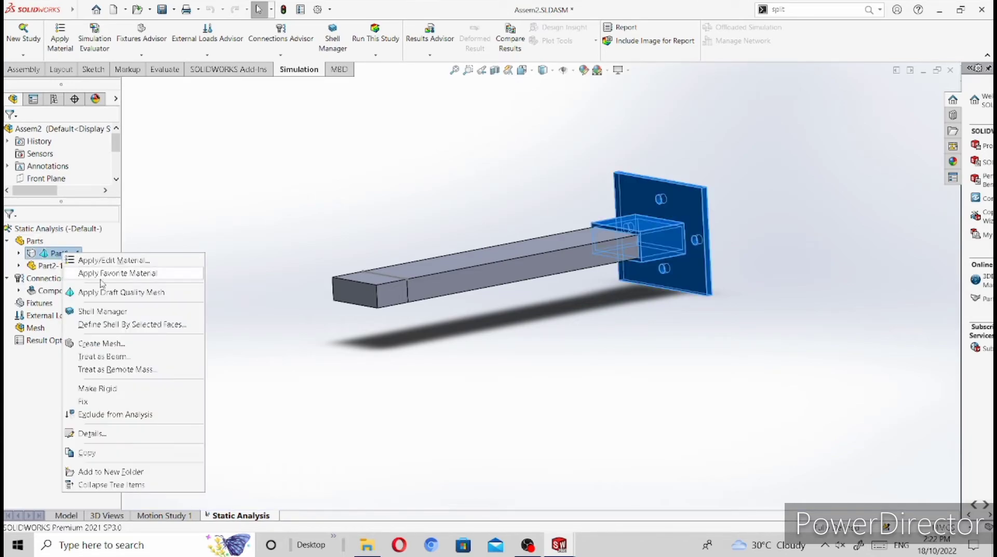
pyautogui.click(102, 261)
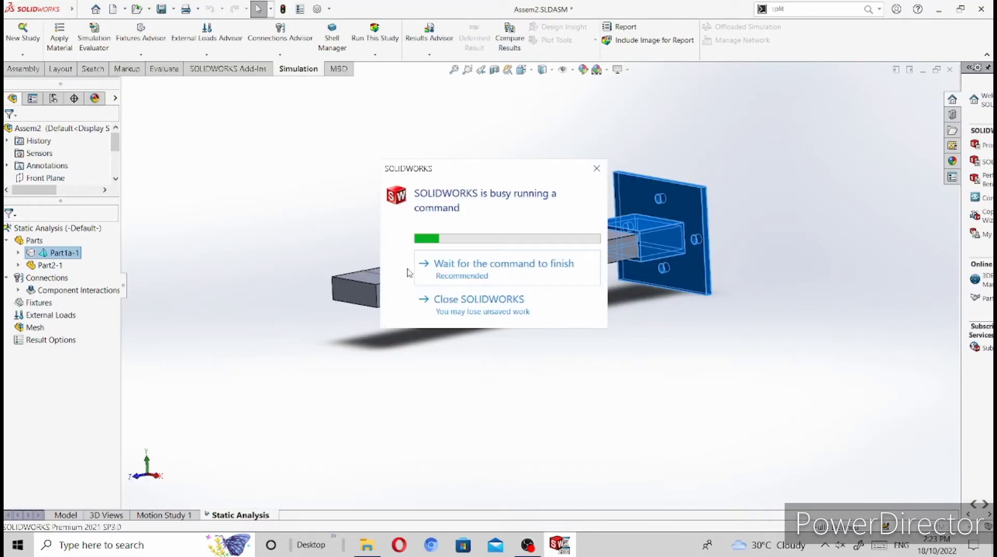
pyautogui.click(459, 265)
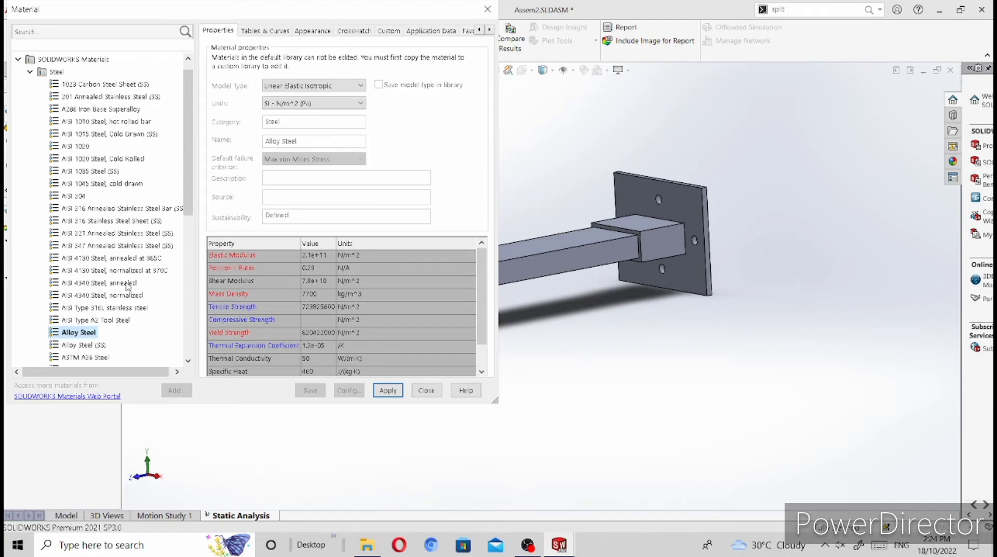
pyautogui.scroll(-4, 127, 284)
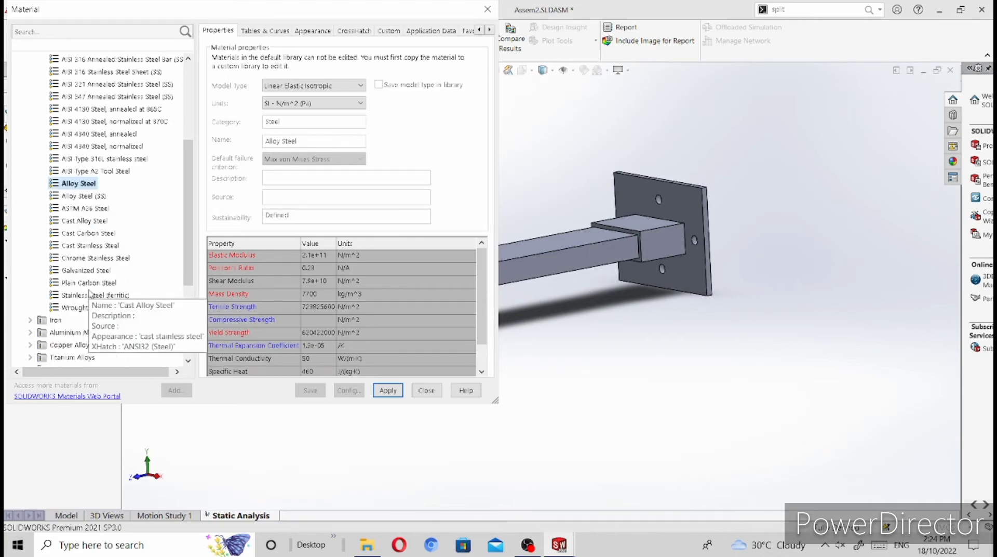
pyautogui.click(87, 222)
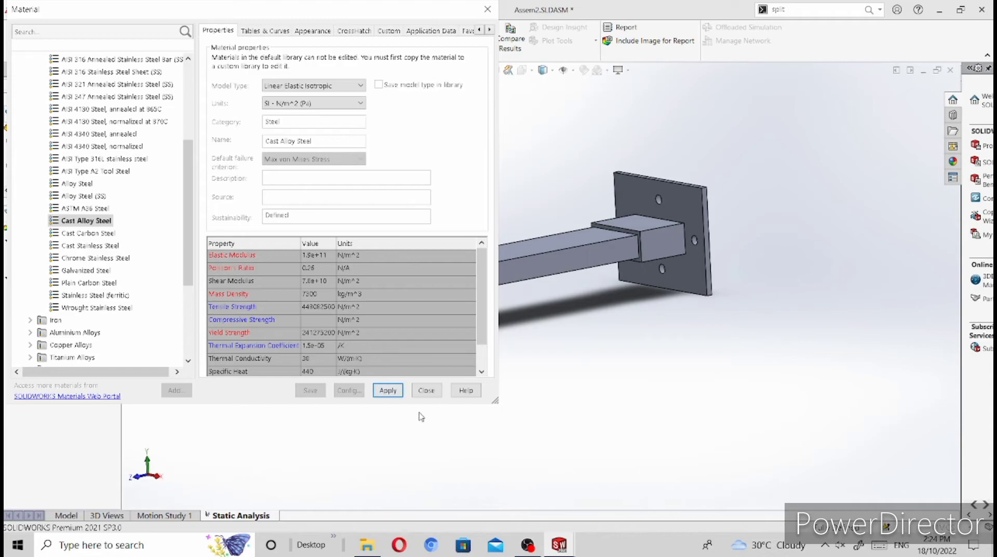
pyautogui.click(429, 393)
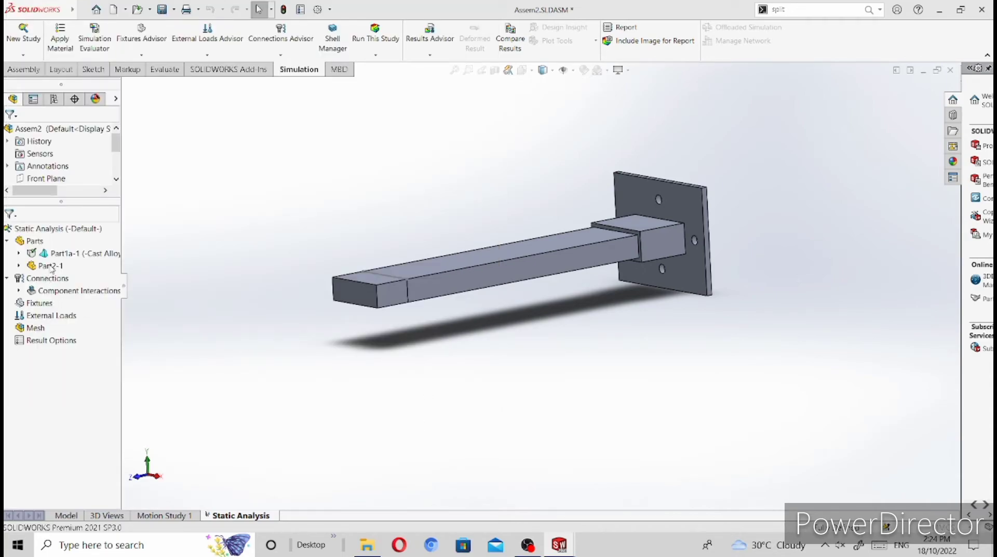
# Step: Apply Cast Alloy Steel from the Steel material library to all bodies of Part2-1 in the static study
pyautogui.click(106, 271)
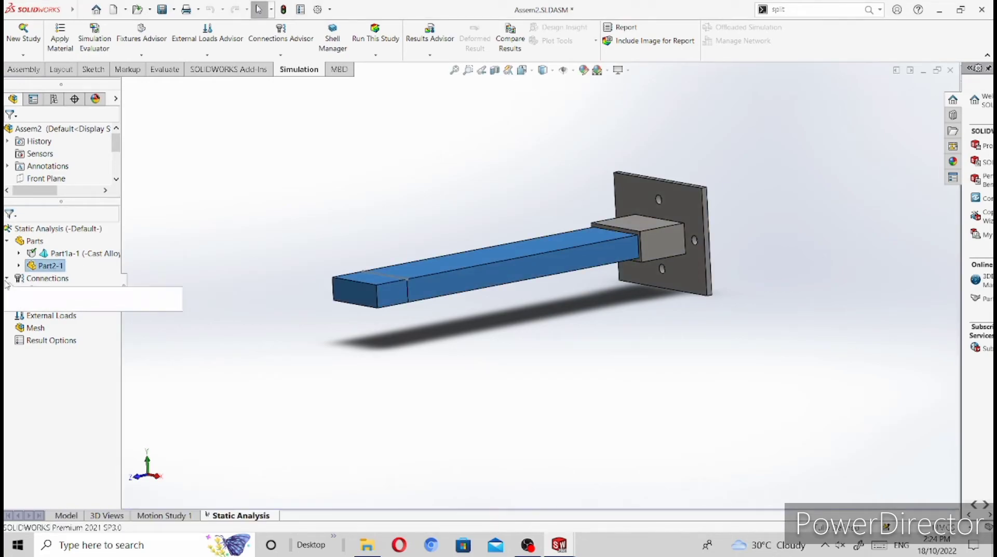
pyautogui.rightClick(51, 270)
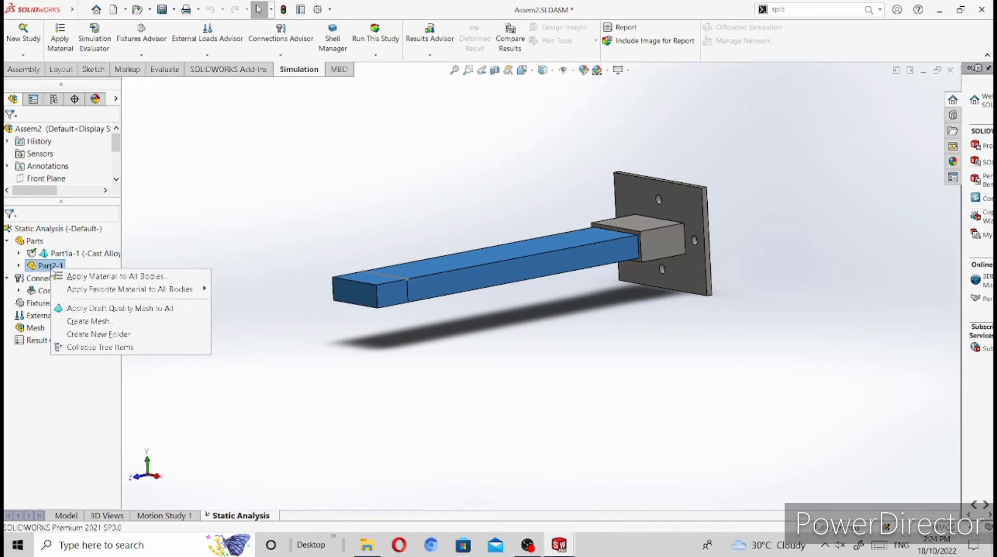
pyautogui.click(80, 280)
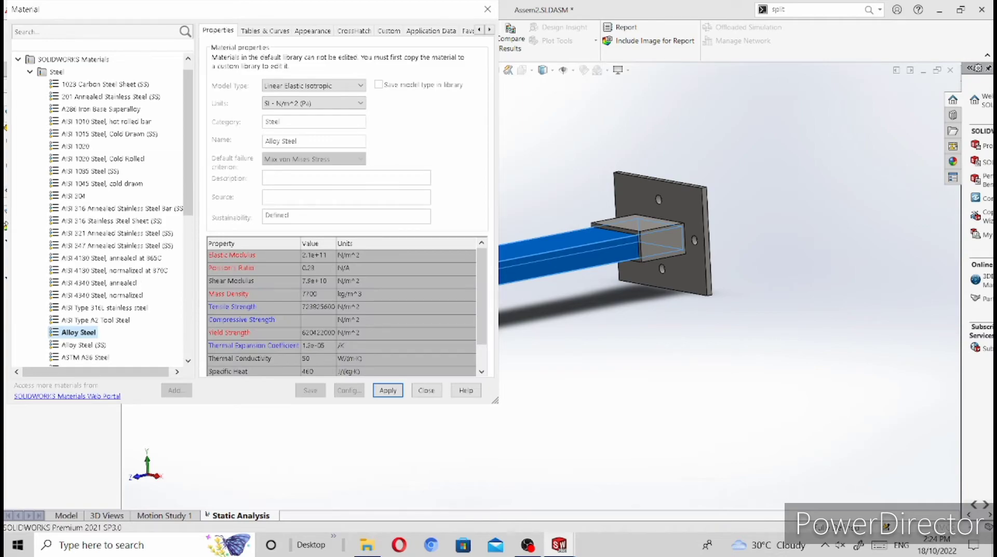
pyautogui.scroll(-2, 82, 331)
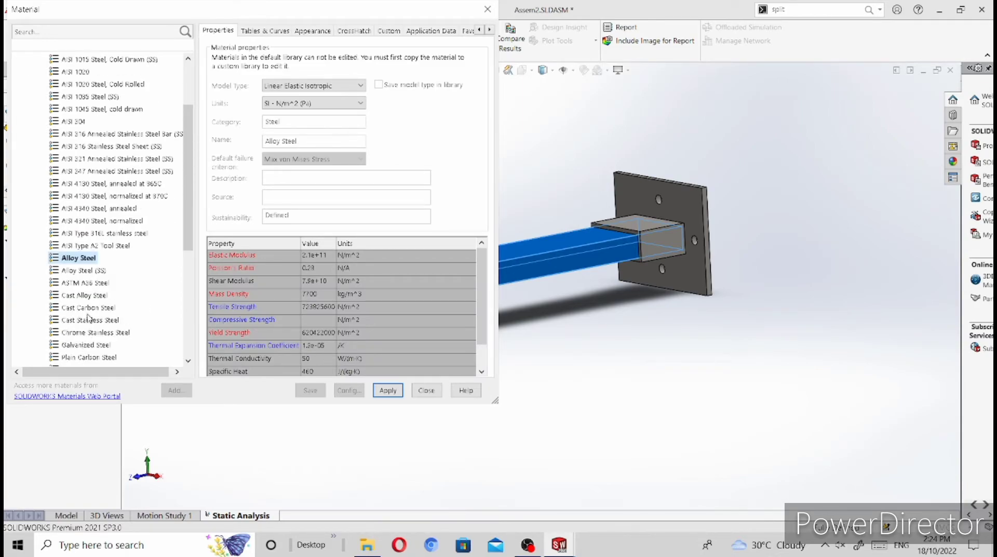
pyautogui.click(89, 295)
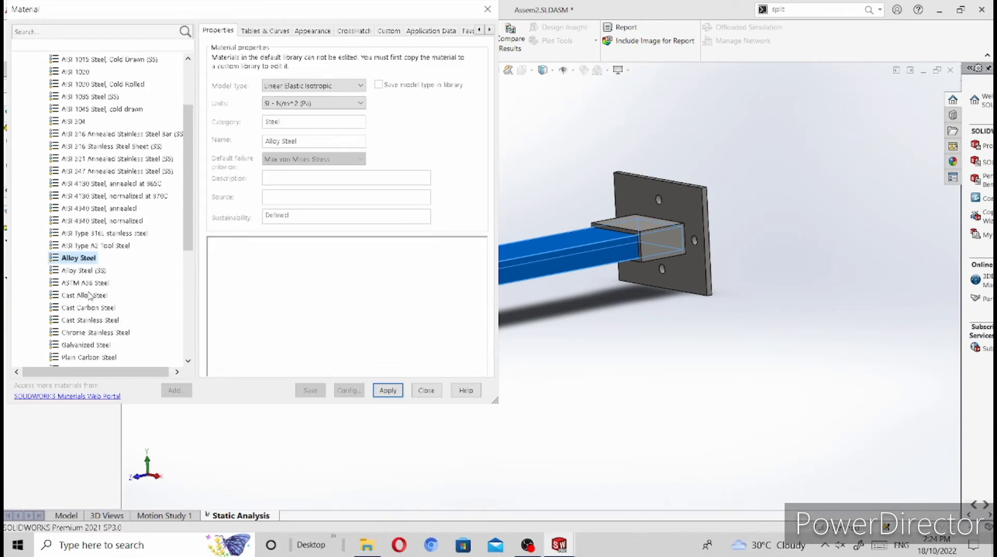
pyautogui.click(388, 391)
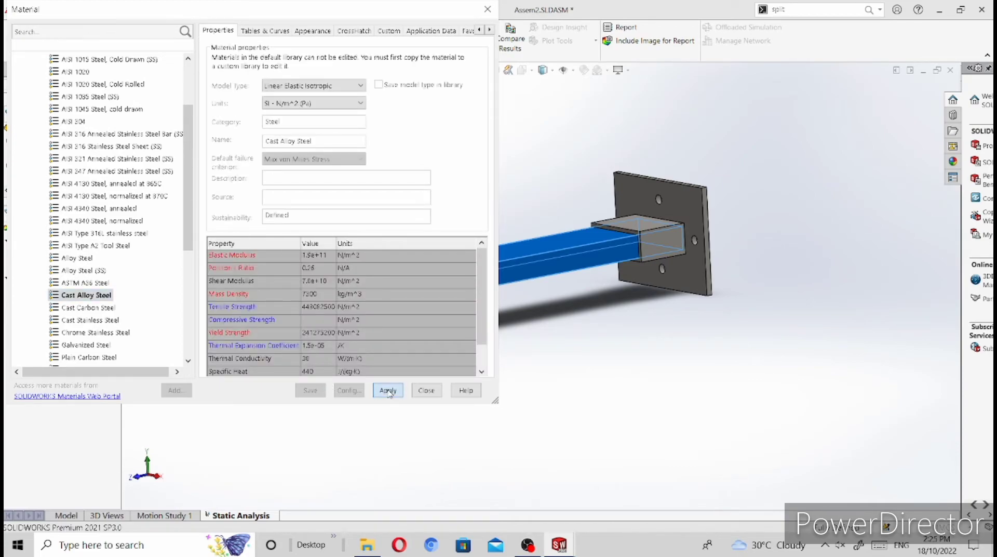
pyautogui.click(428, 390)
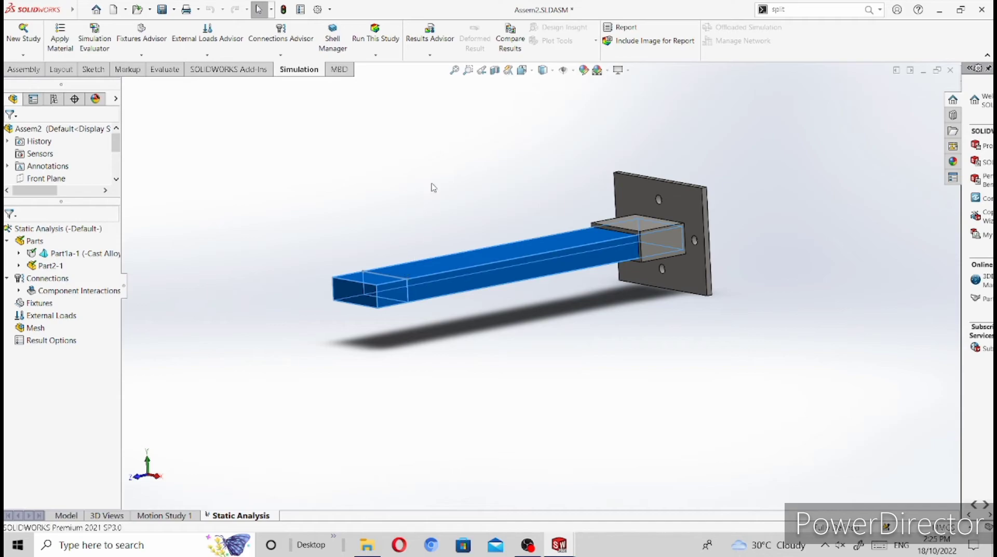
pyautogui.click(399, 319)
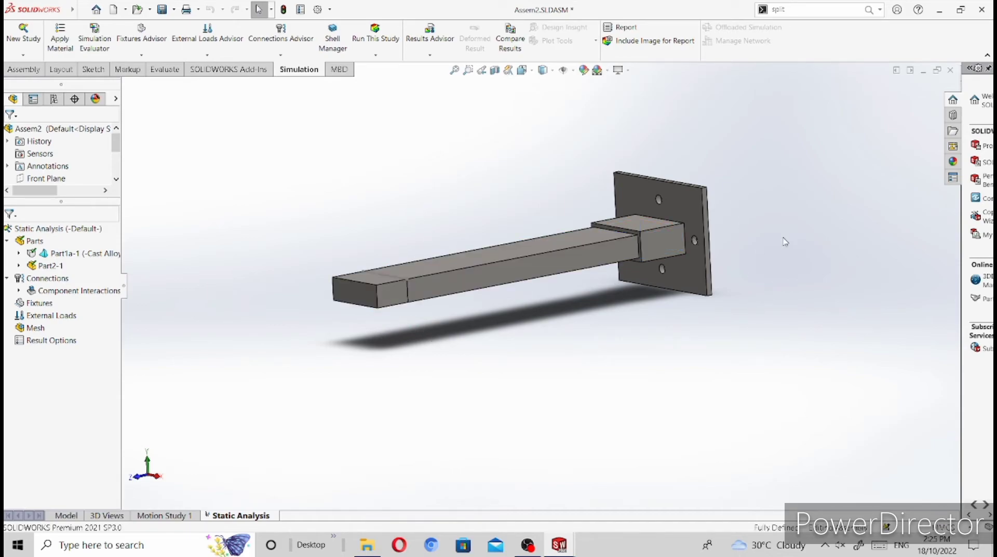
# Step: Add a Virtual Wall local interaction between the back face of the mounting plate and the assembly's Front Plane
pyautogui.moveTo(754, 253); pyautogui.dragTo(672, 259, button='middle')
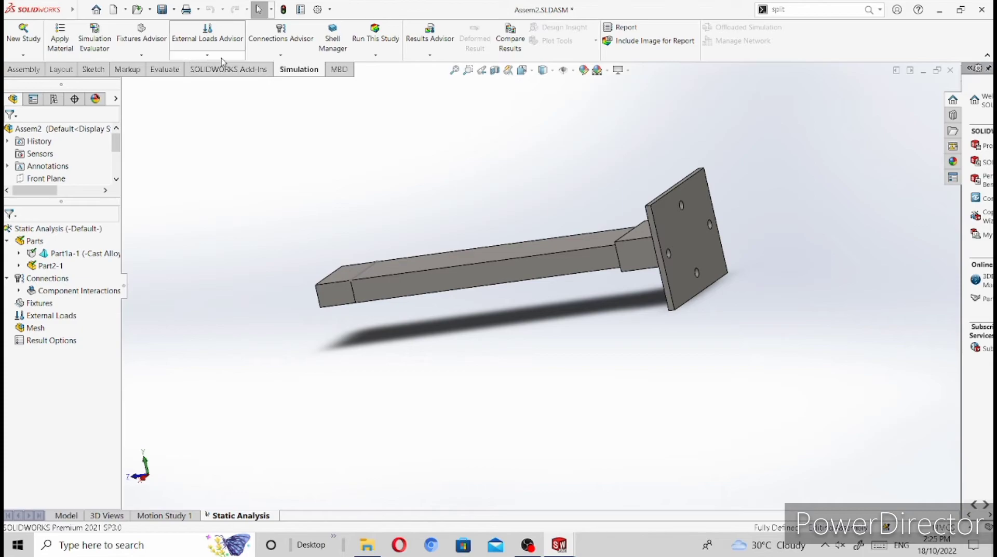
pyautogui.click(285, 58)
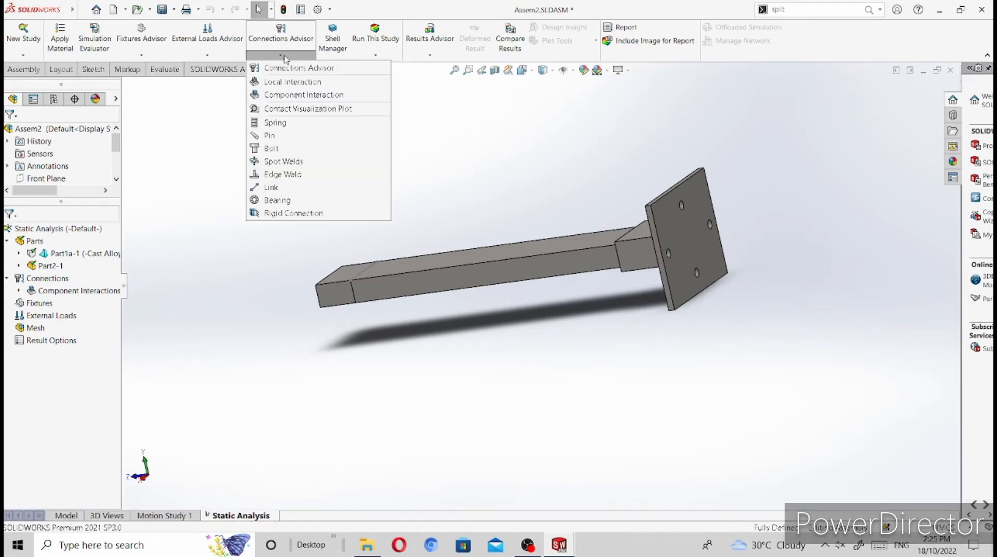
pyautogui.click(295, 83)
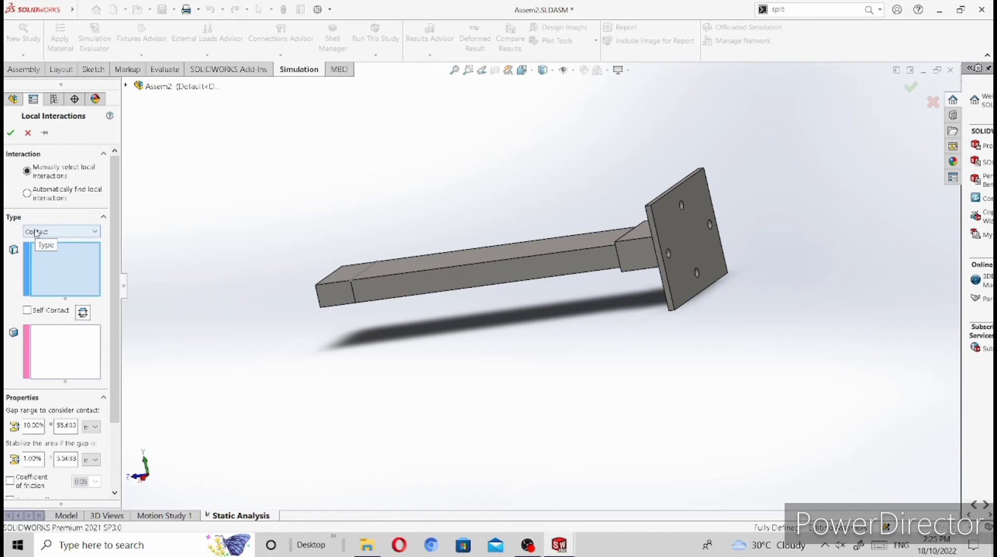
pyautogui.click(95, 232)
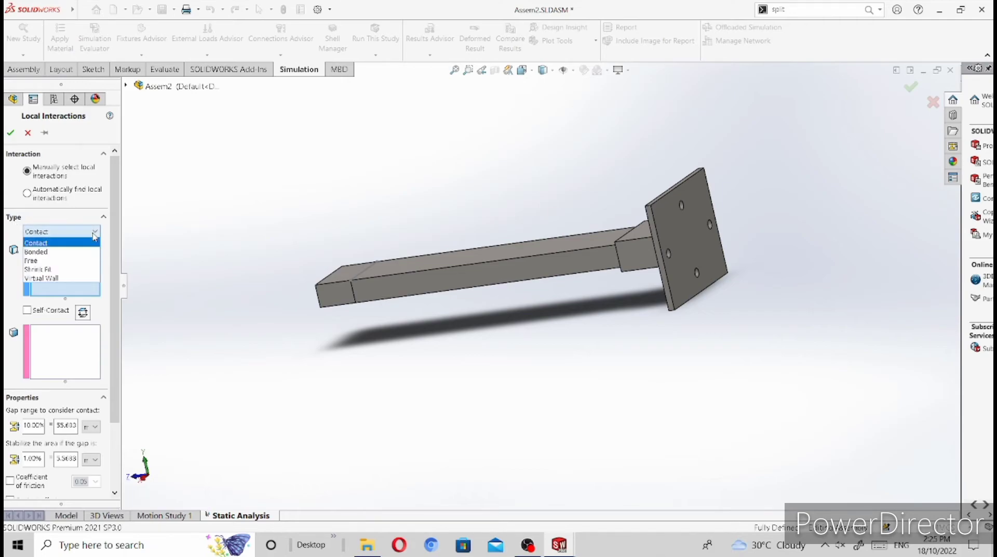
pyautogui.click(69, 278)
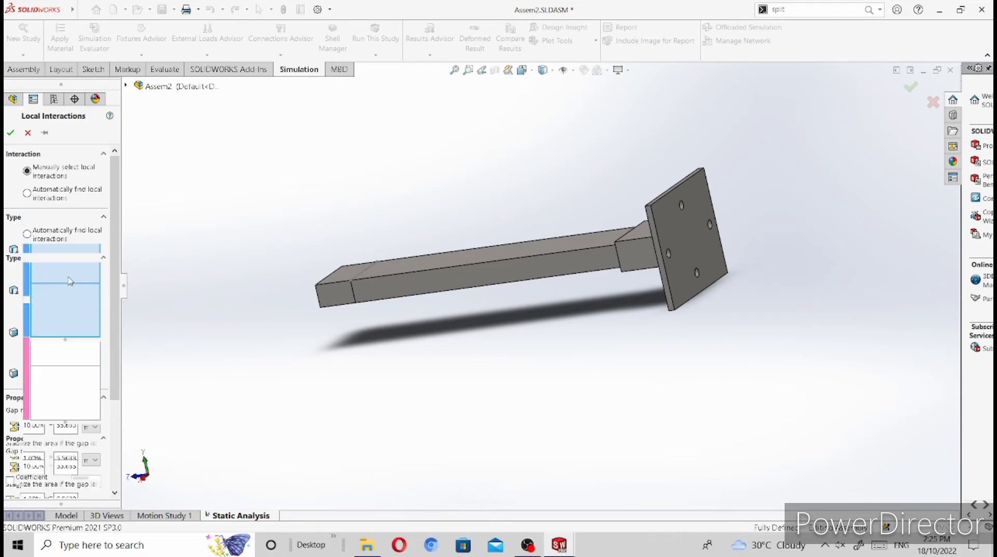
pyautogui.click(690, 236)
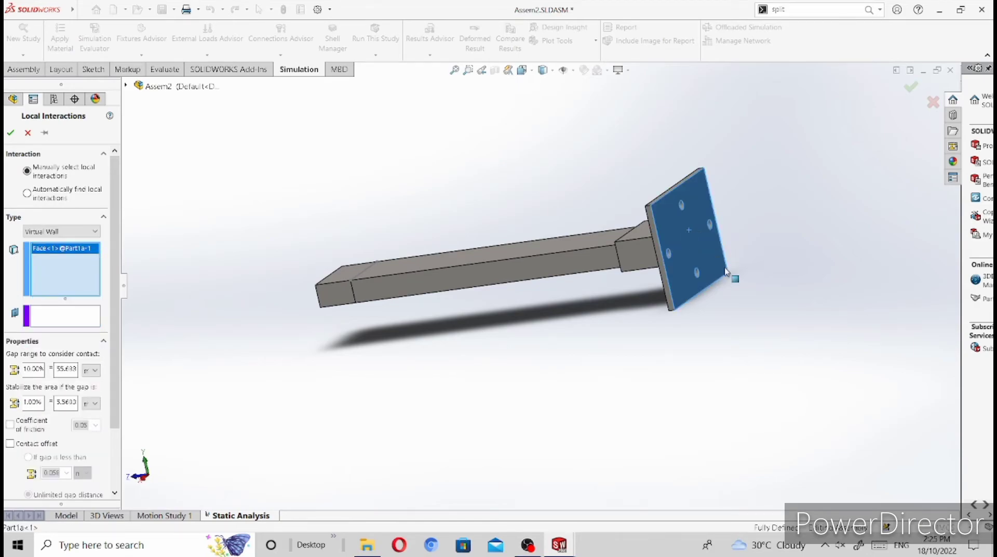
pyautogui.click(62, 322)
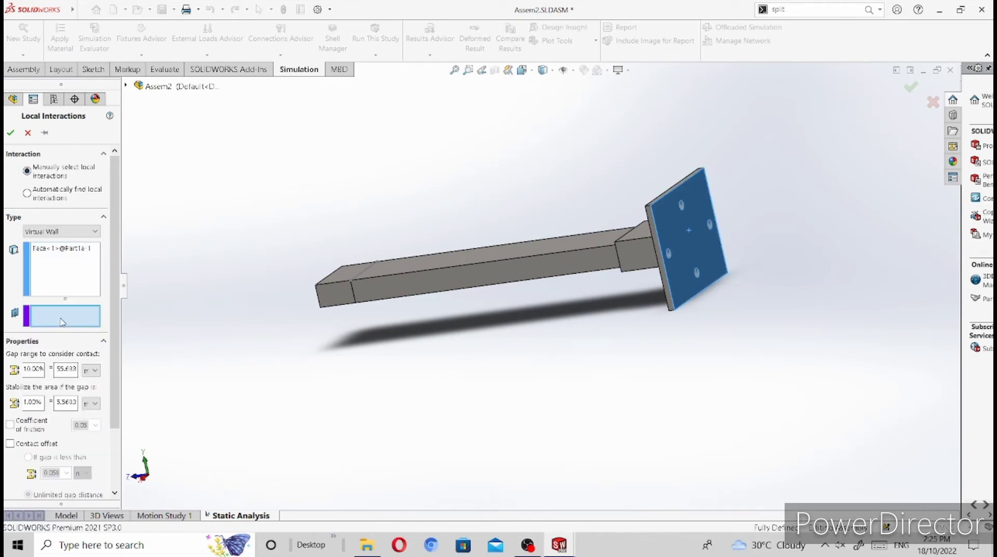
pyautogui.click(126, 87)
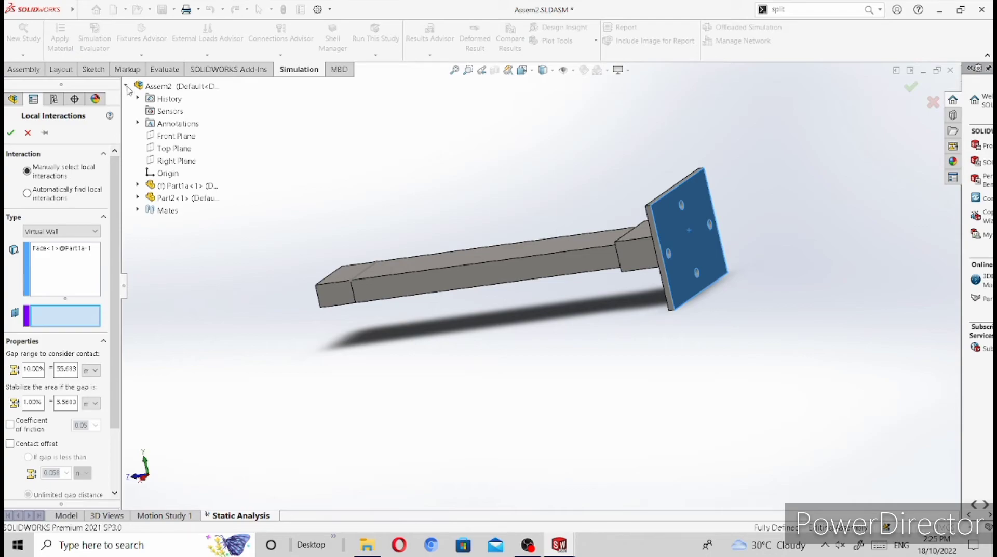
pyautogui.click(182, 136)
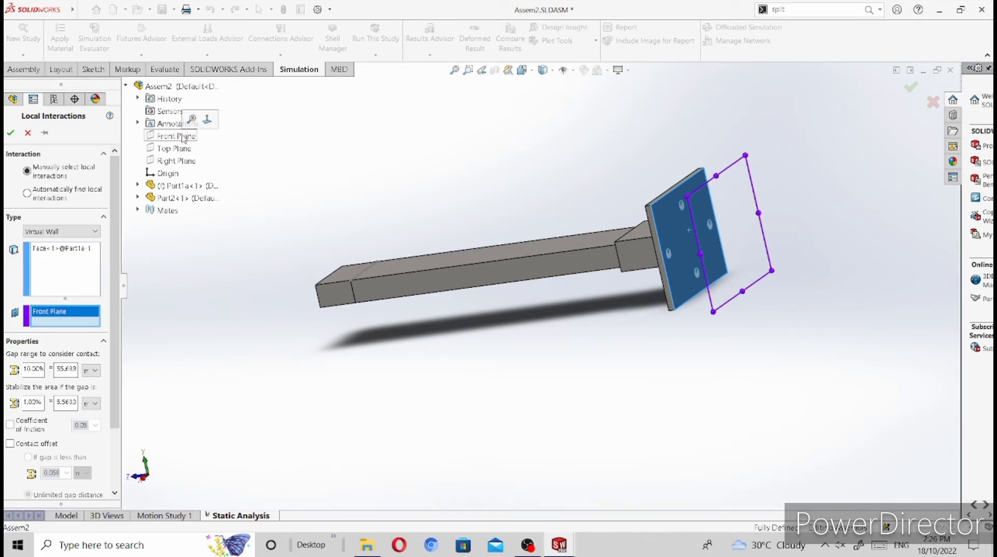
pyautogui.click(10, 134)
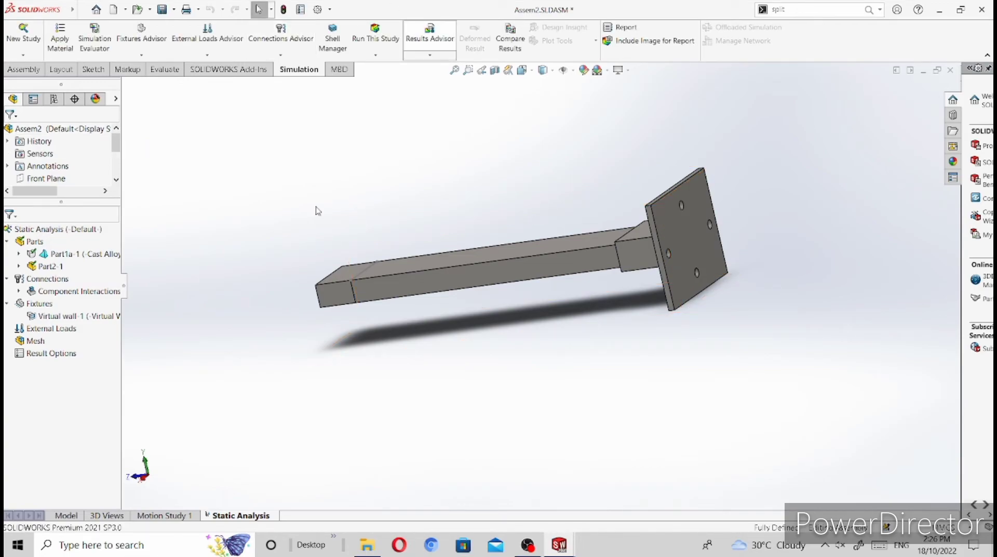
# Step: Float the fixed Part1a component so that it can be repositioned in the assembly
pyautogui.click(673, 230)
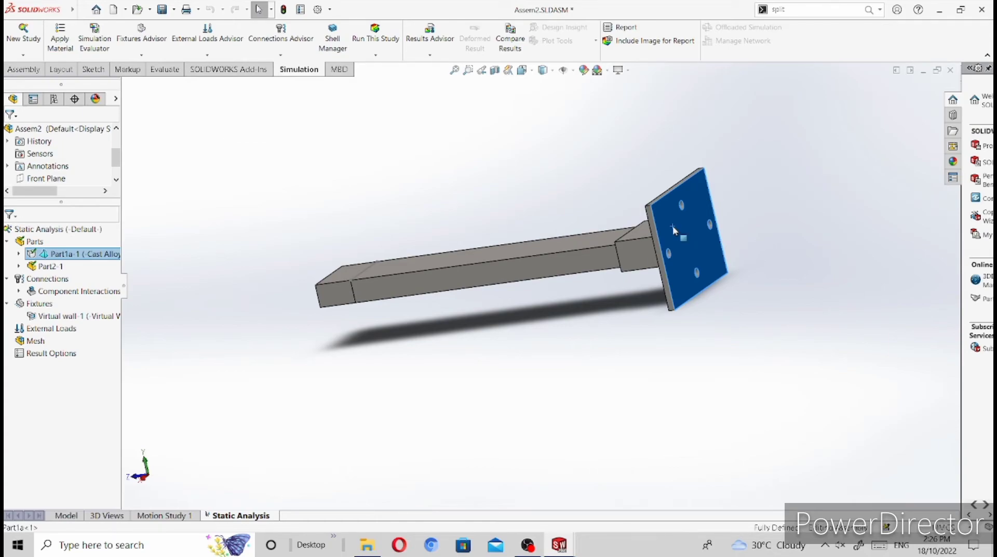
pyautogui.rightClick(673, 230)
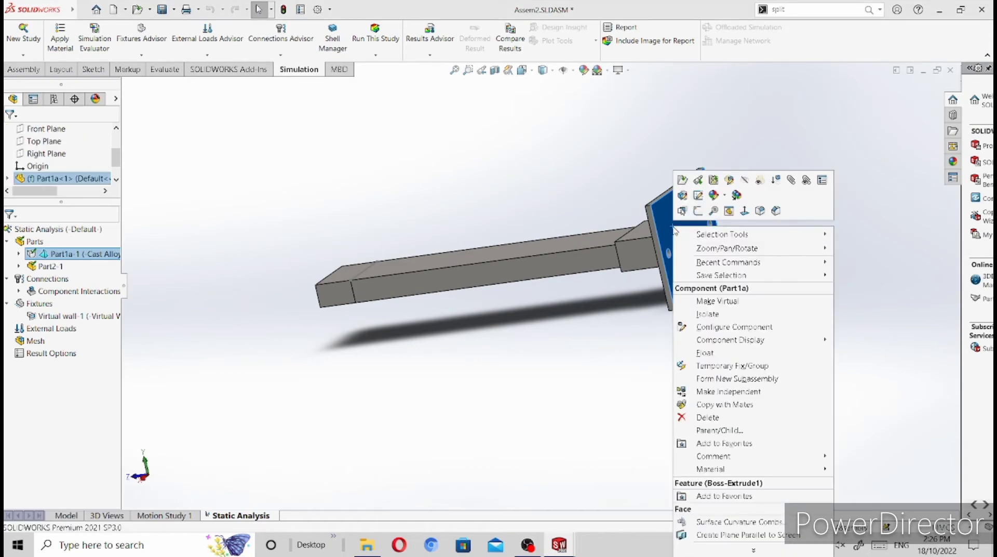
pyautogui.click(724, 352)
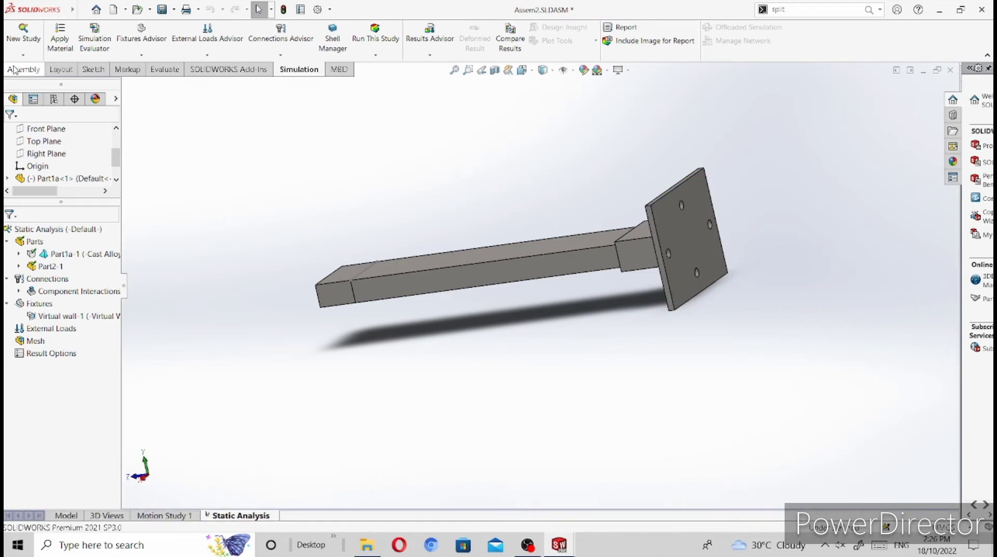
# Step: Add a Coincident mate between the back face of the mounting plate and the assembly's Front Plane
pyautogui.click(15, 69)
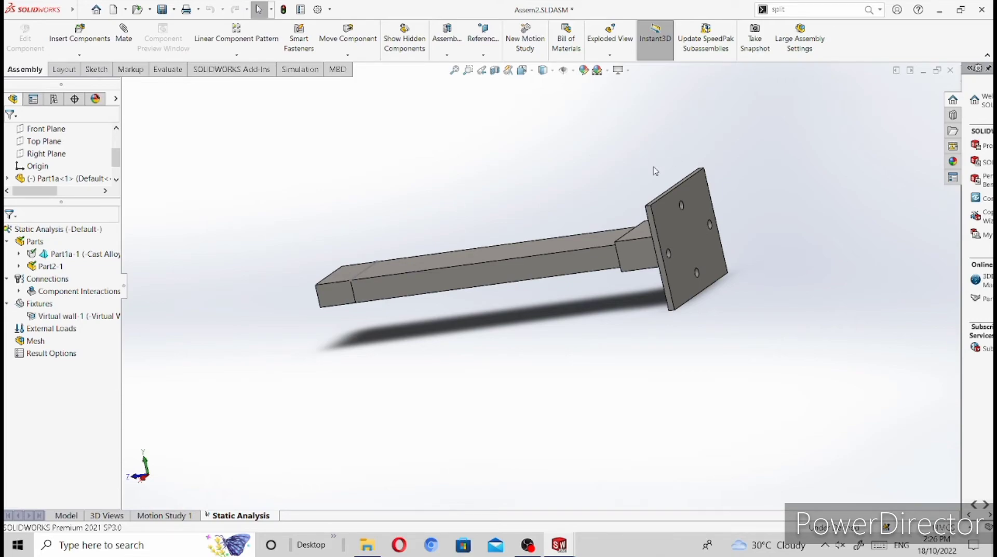
pyautogui.click(677, 213)
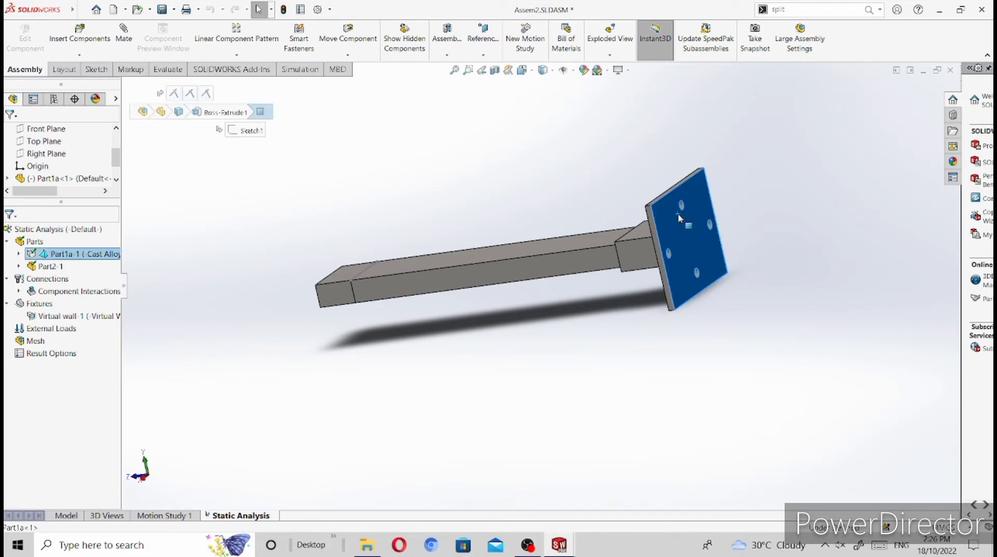
pyautogui.click(124, 37)
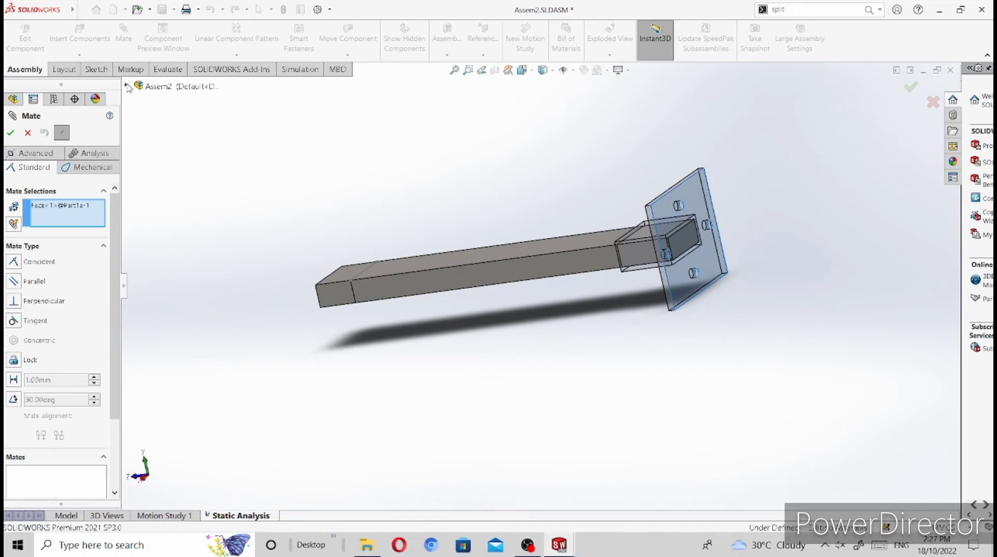
pyautogui.click(128, 86)
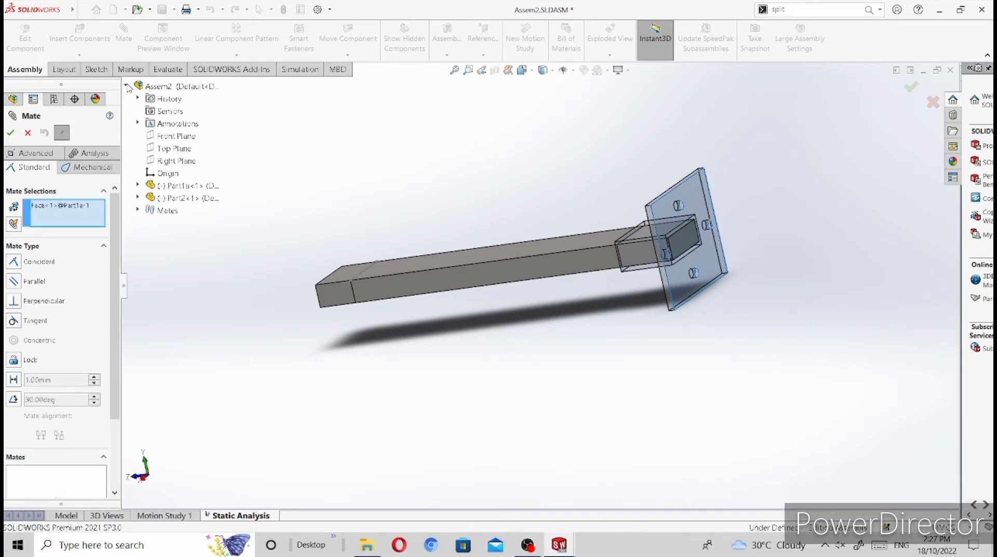
pyautogui.click(179, 139)
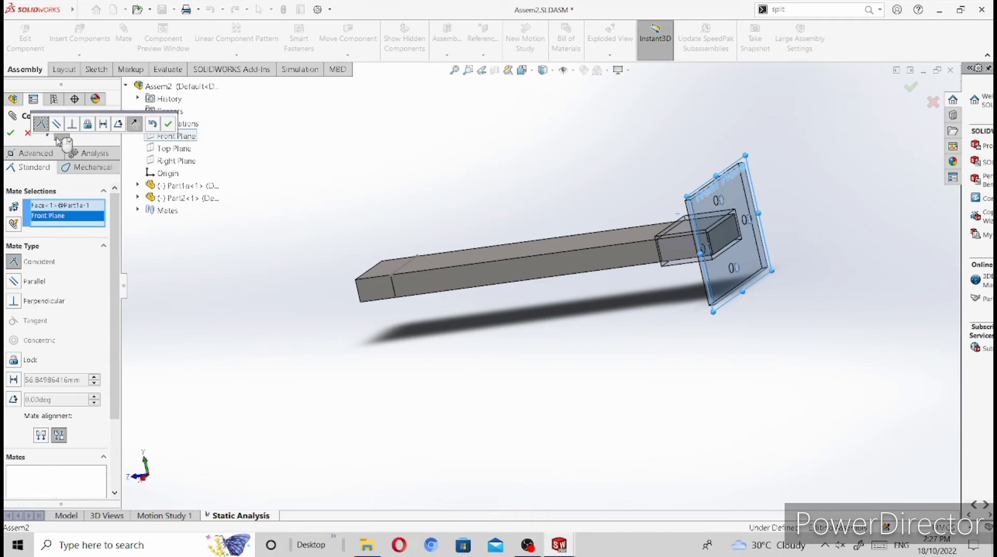
pyautogui.click(9, 135)
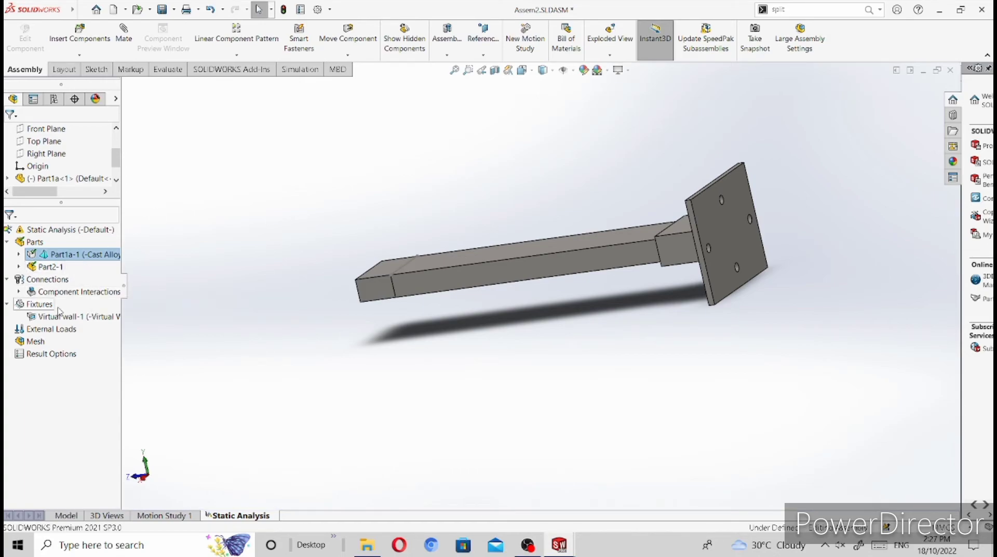
# Step: Examine the study's component interactions and the faces used by the virtual wall
pyautogui.click(19, 292)
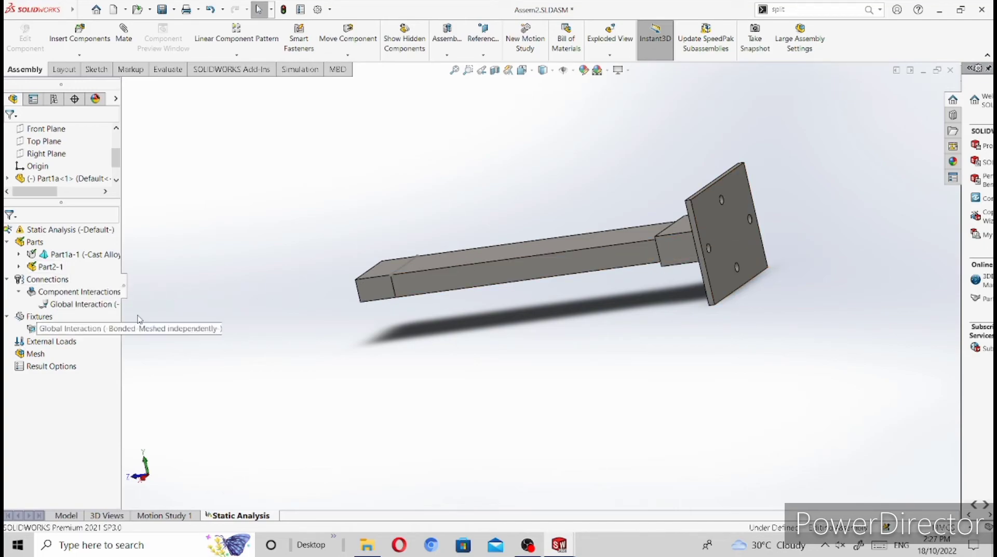
pyautogui.click(44, 330)
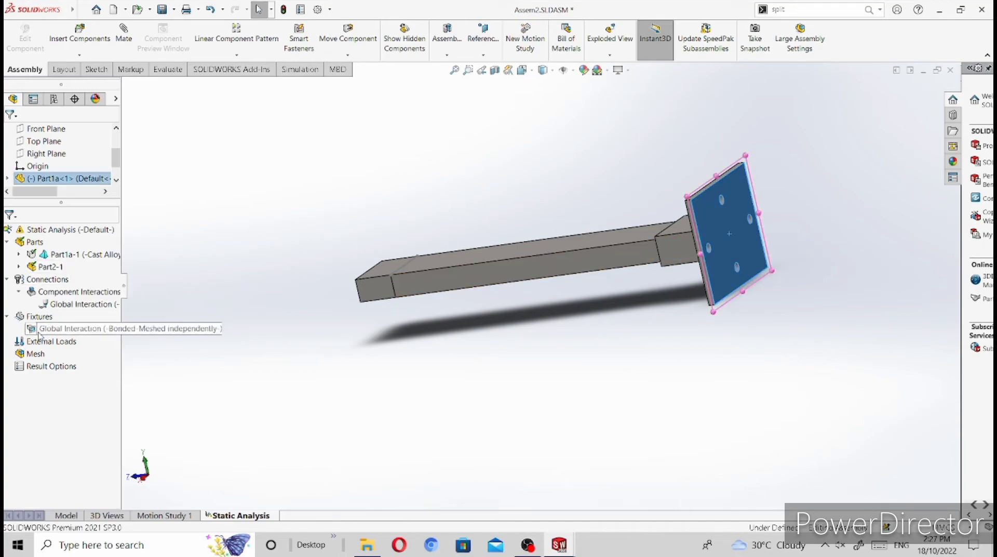
pyautogui.click(35, 340)
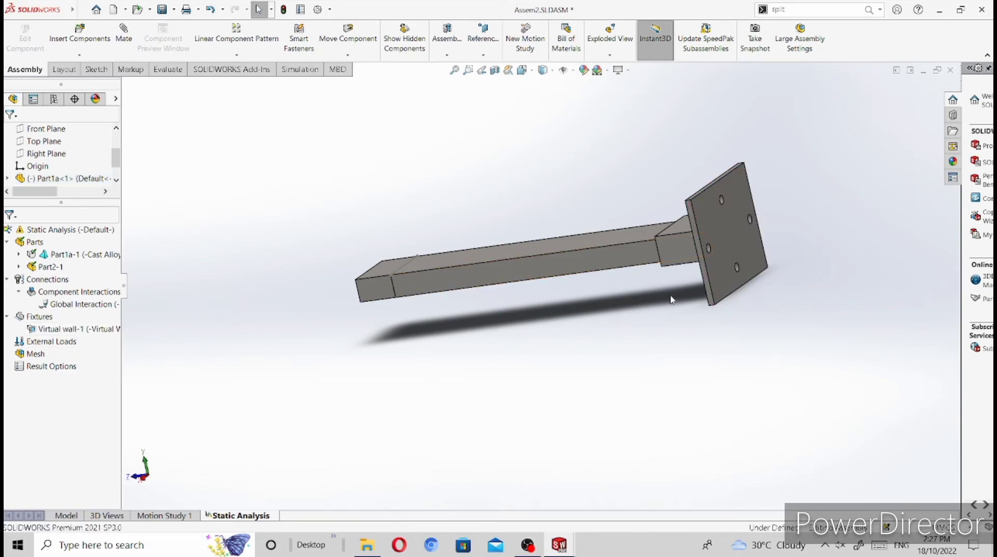
# Step: Start a Foundation Bolt connector on the edge of the plate's upper hole, with the assembly's Front Plane as the target plane
pyautogui.moveTo(522, 324); pyautogui.dragTo(705, 220, button='middle')
pyautogui.moveTo(641, 307); pyautogui.dragTo(625, 310, button='middle')
pyautogui.scroll(-3, 625, 232)
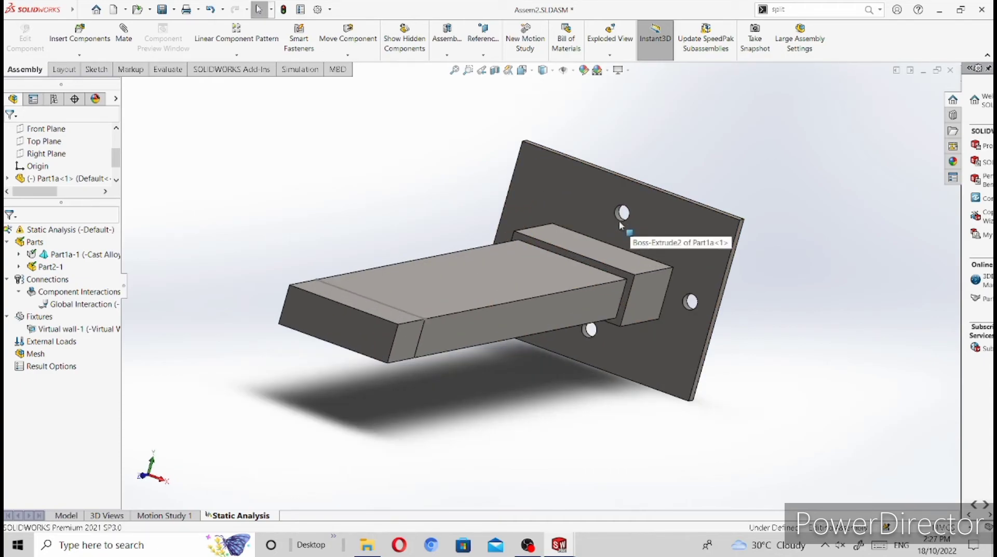
pyautogui.click(299, 69)
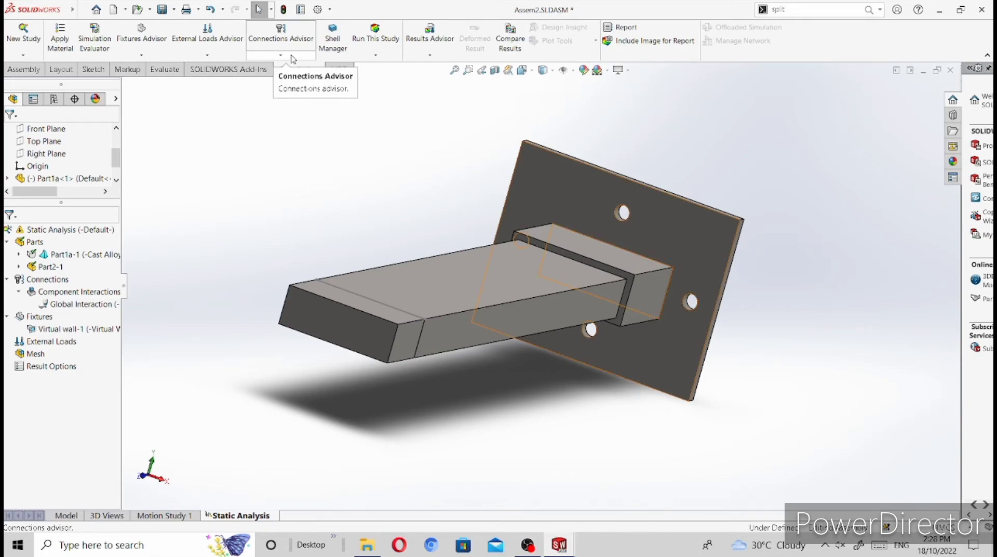
pyautogui.click(291, 56)
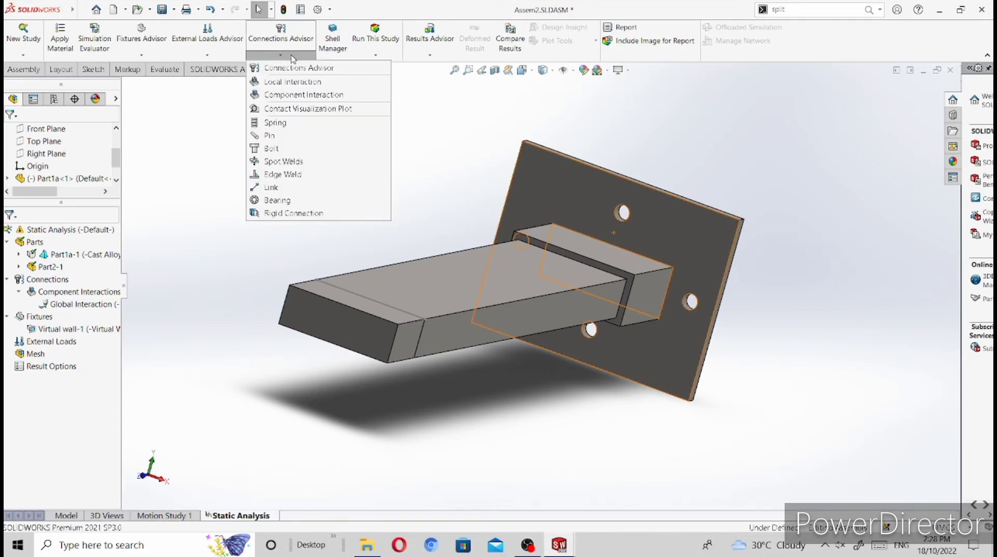
pyautogui.click(274, 144)
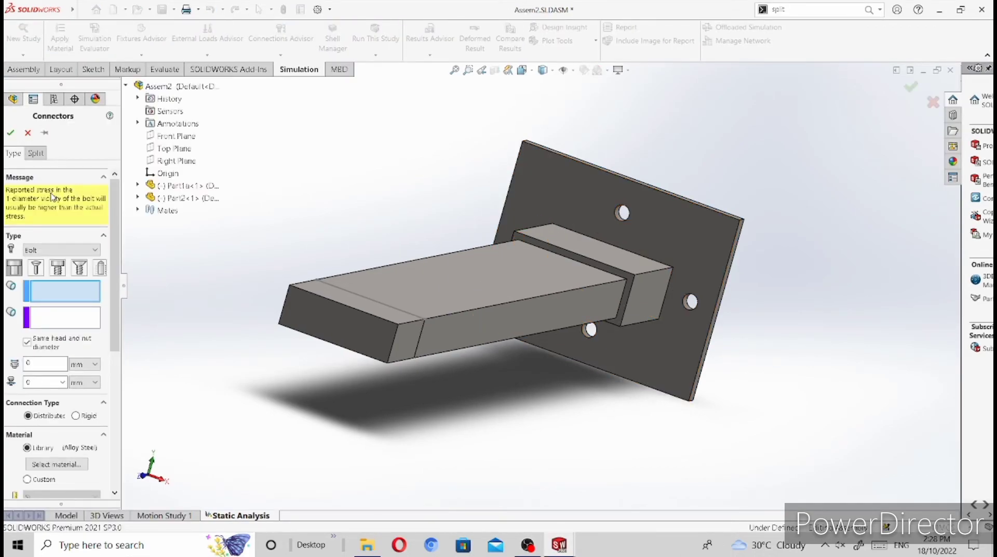
pyautogui.click(102, 268)
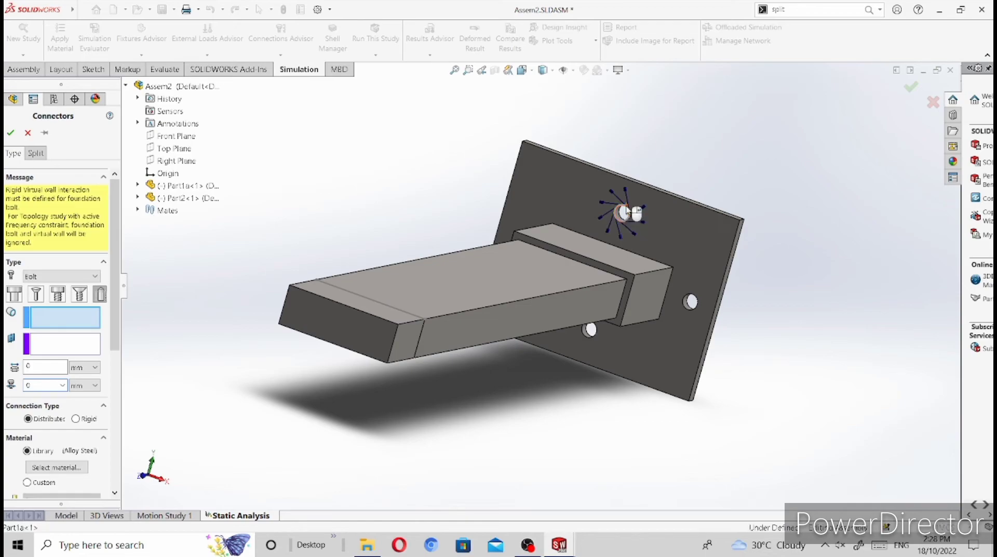
pyautogui.click(60, 346)
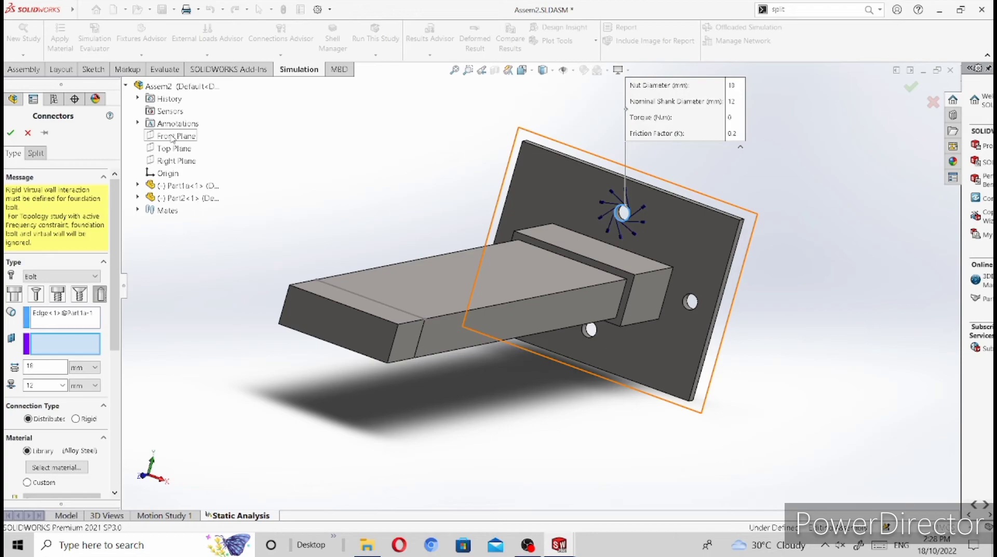
pyautogui.click(172, 136)
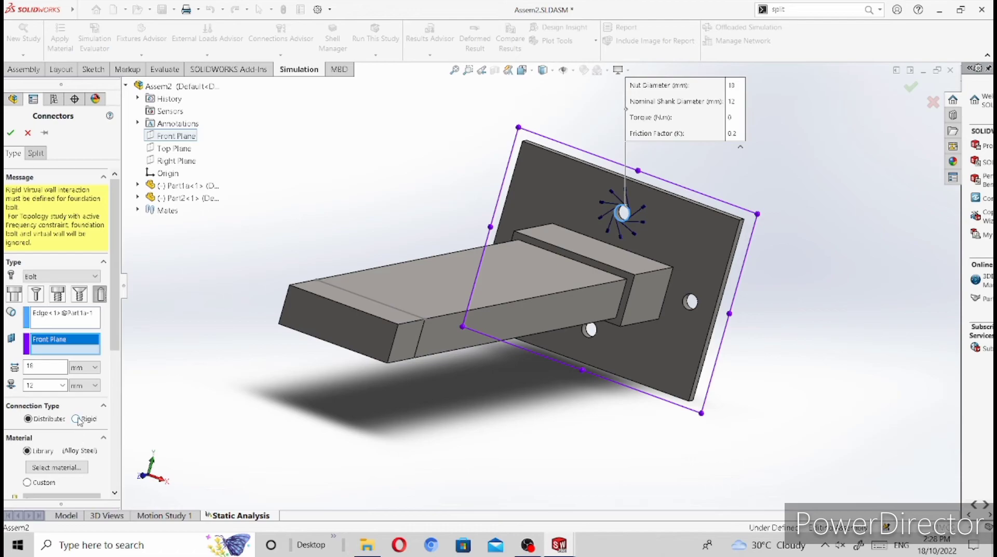
# Step: Give the upper hole's foundation bolt a Rigid connection type and a 20 N.m torque pre-load, and complete the connector
pyautogui.click(76, 419)
pyautogui.scroll(-3, 77, 417)
pyautogui.click(76, 416)
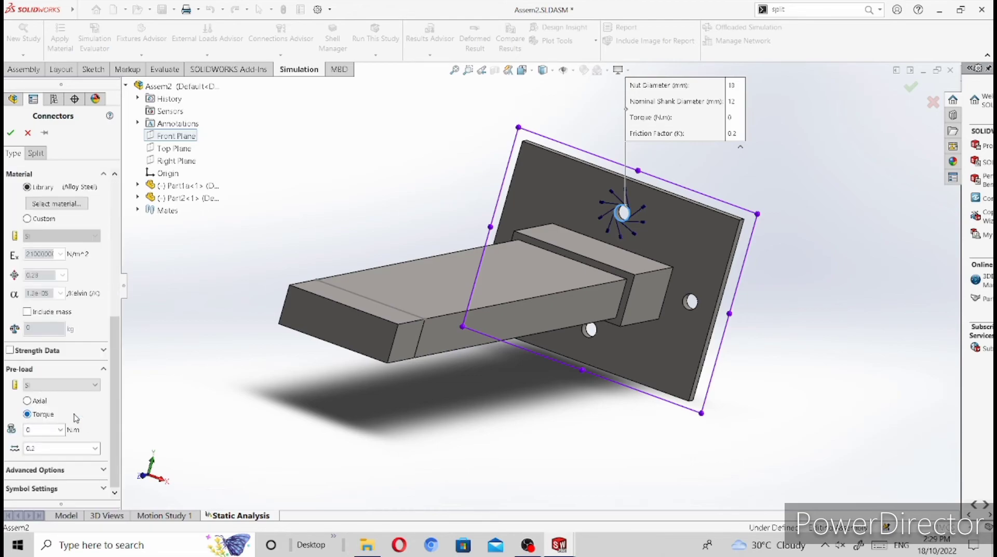
pyautogui.doubleClick(31, 427)
pyautogui.write('20')
pyautogui.scroll(5, 53, 237)
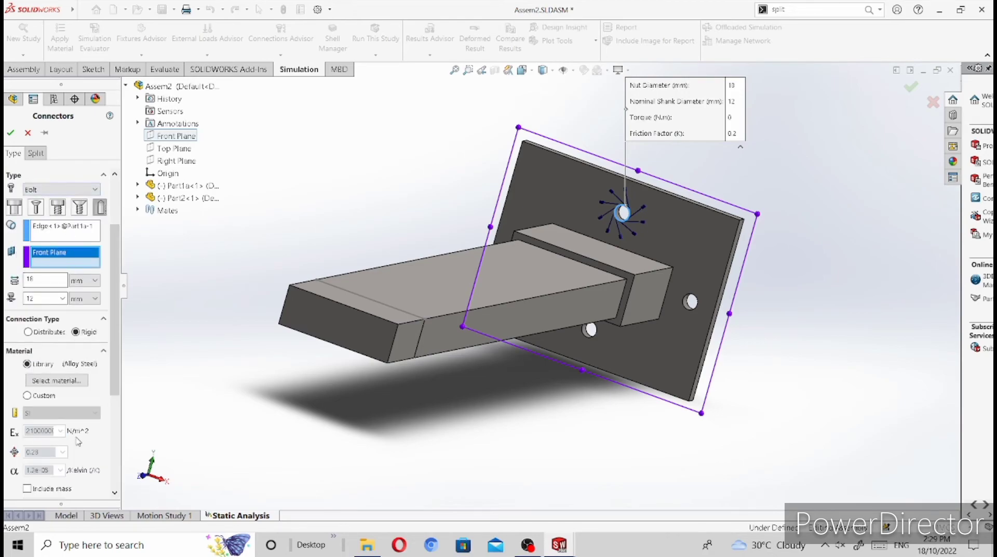
pyautogui.click(10, 133)
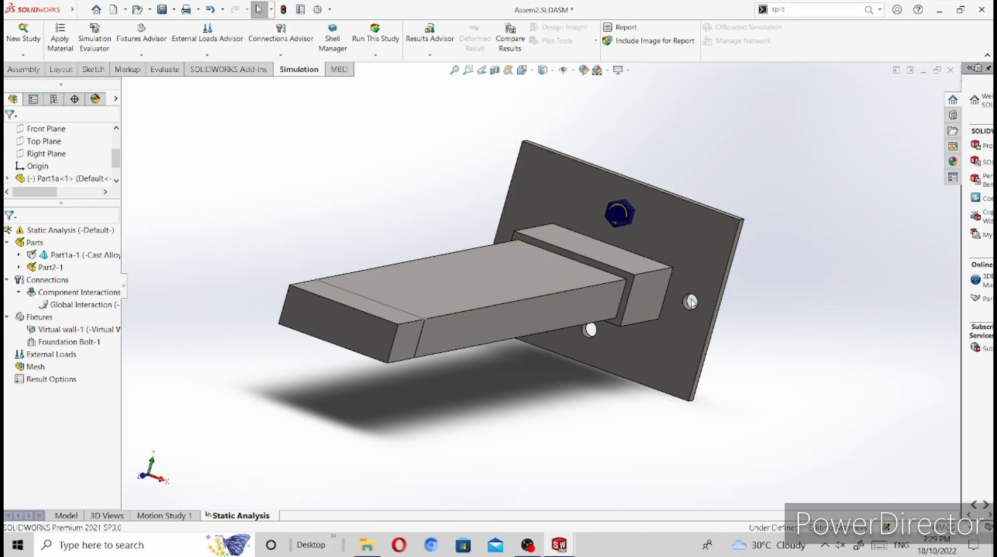
# Step: Start another Foundation Bolt on the edge of the plate hole on the positive X side of the arm, targeting the Front Plane
pyautogui.click(281, 55)
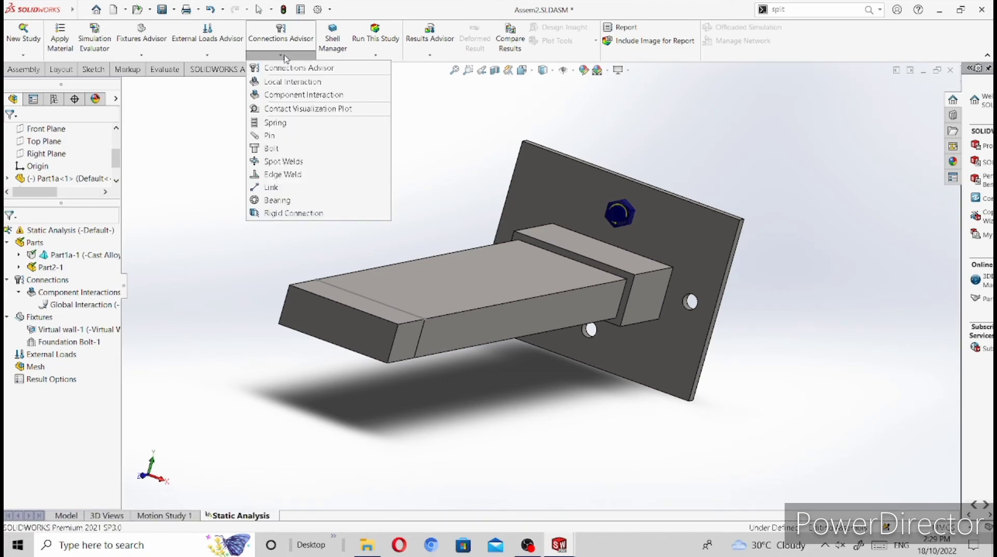
pyautogui.click(273, 149)
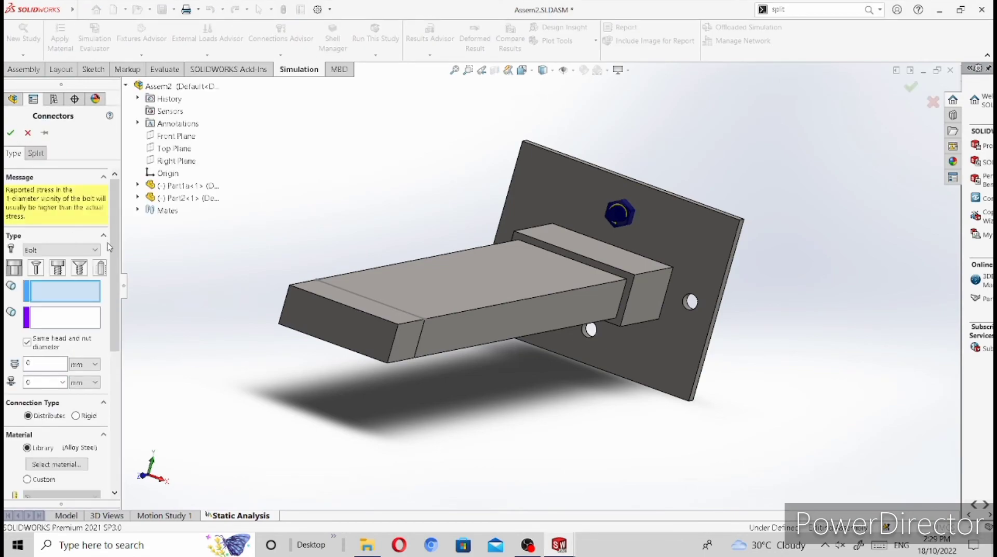
pyautogui.click(101, 269)
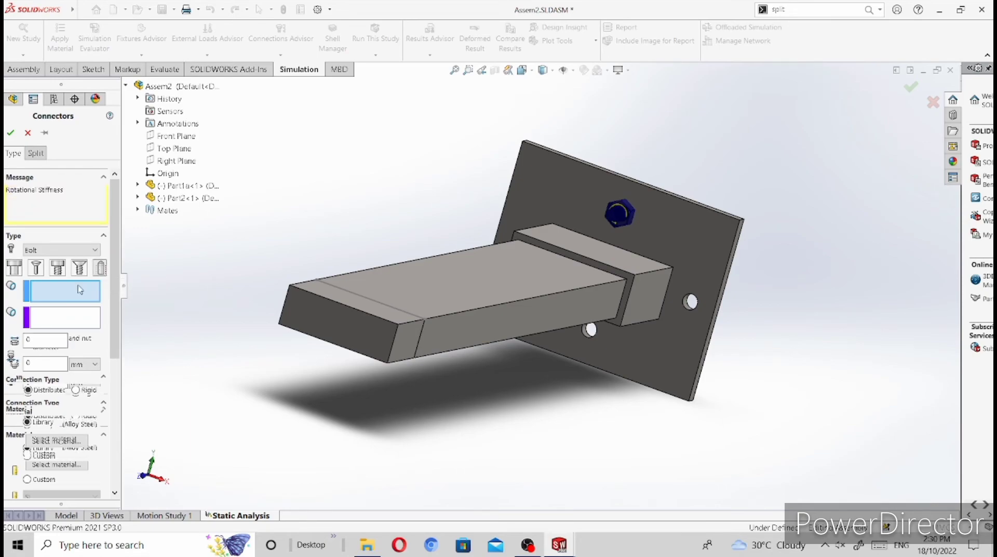
pyautogui.click(699, 300)
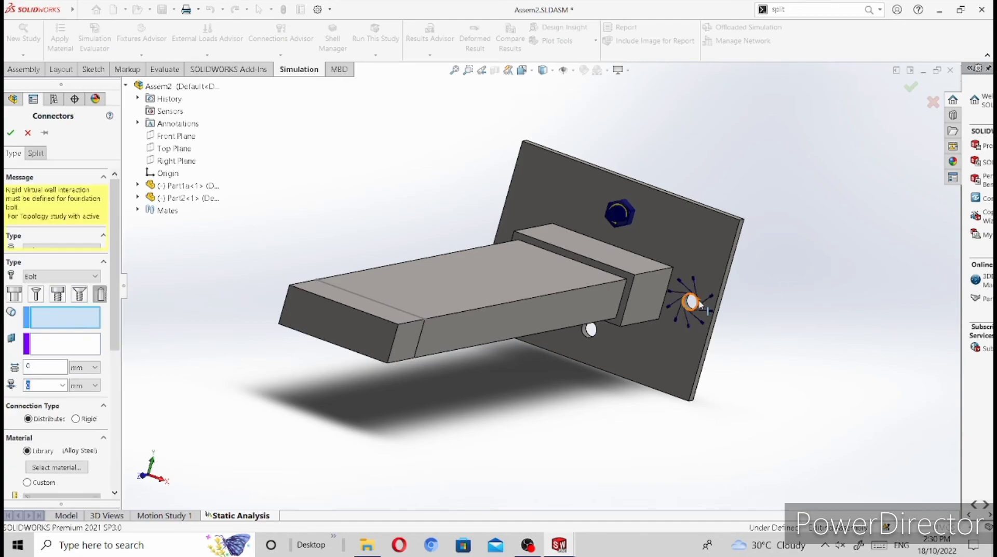
pyautogui.click(698, 305)
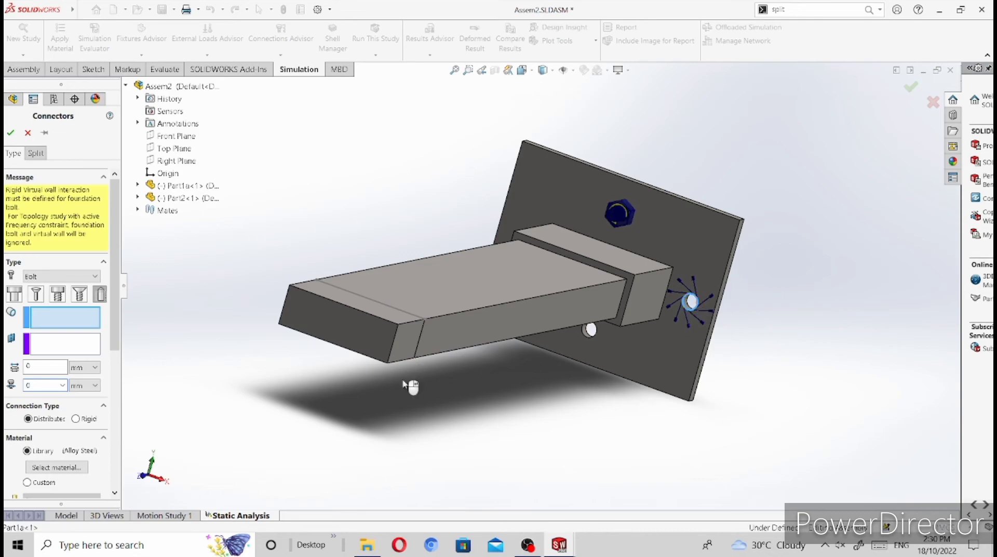
pyautogui.click(48, 345)
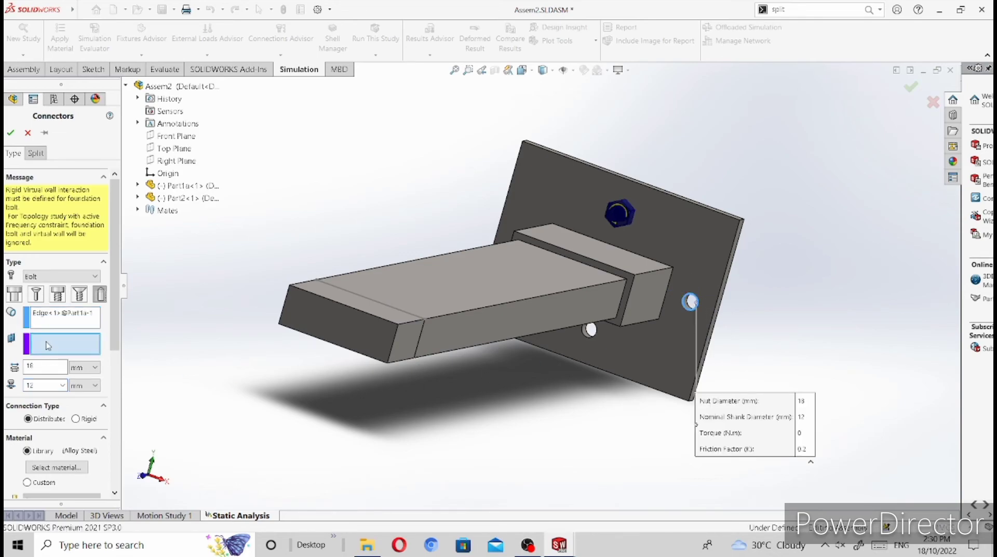
pyautogui.click(156, 138)
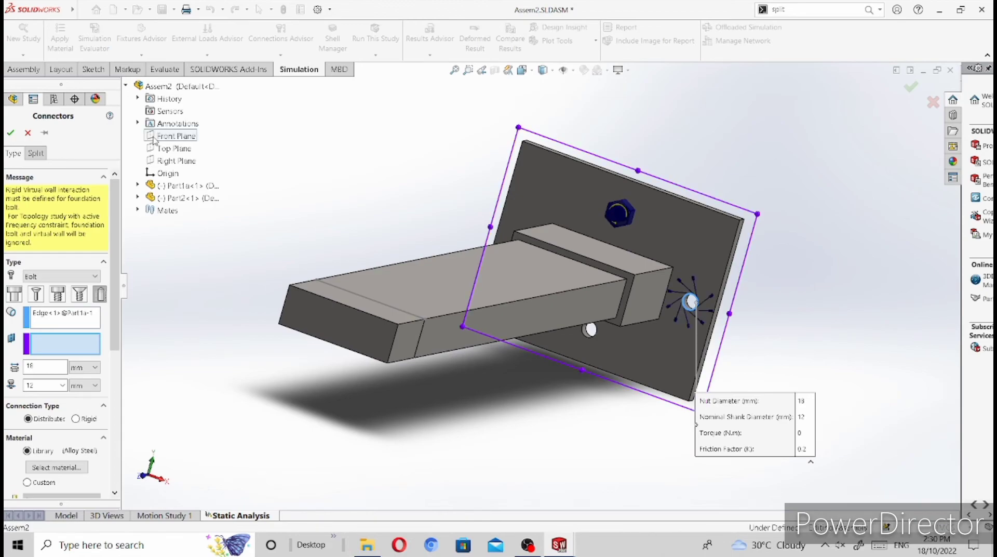
# Step: Enter a torque pre-load for the foundation bolt in the positive X side hole and complete the connector
pyautogui.click(86, 341)
pyautogui.scroll(-5, 56, 368)
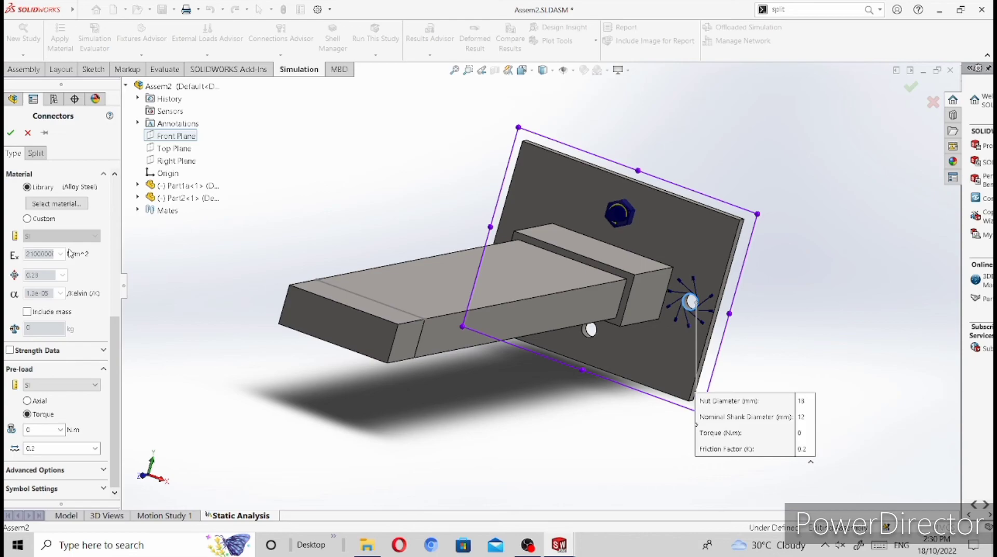
pyautogui.scroll(2, 65, 249)
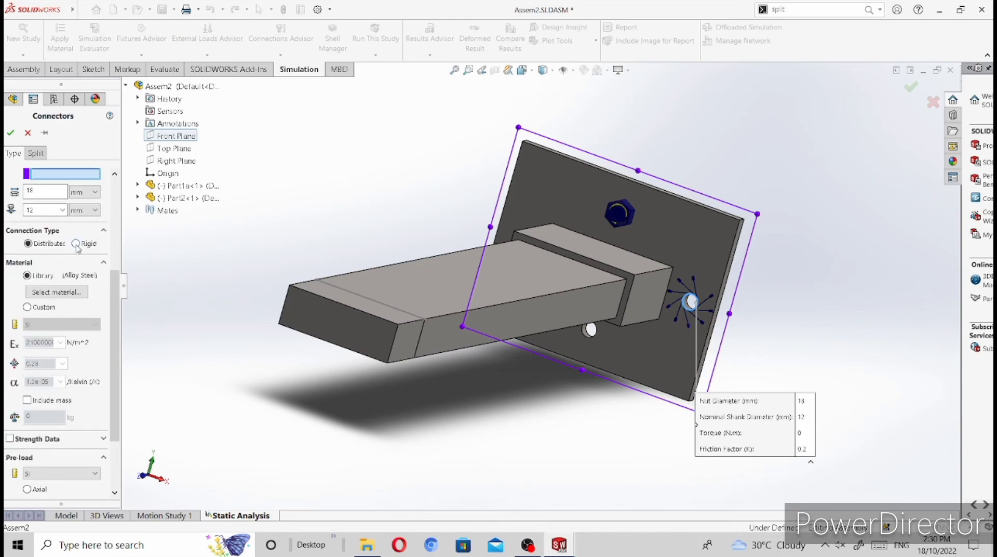
pyautogui.scroll(-2, 74, 376)
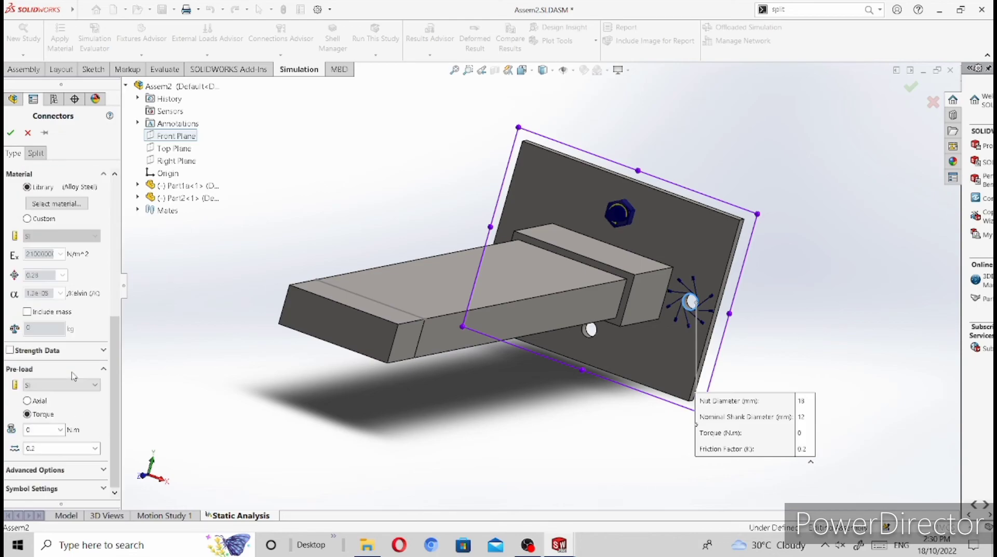
pyautogui.doubleClick(41, 431)
pyautogui.write('2')
pyautogui.click(12, 134)
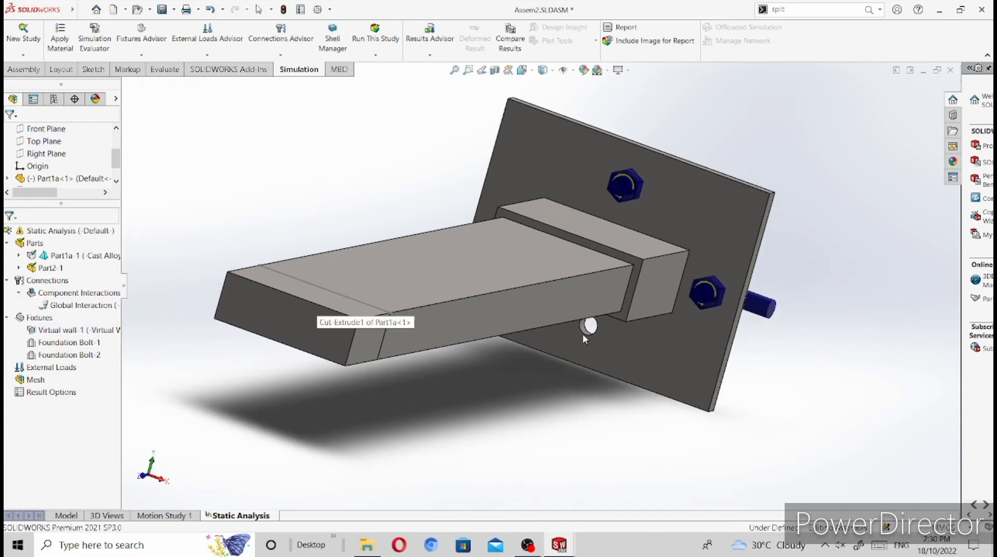
# Step: Start a third Foundation Bolt on the edge of the plate hole below the arm, with the Front Plane as the target plane
pyautogui.scroll(-3, 584, 335)
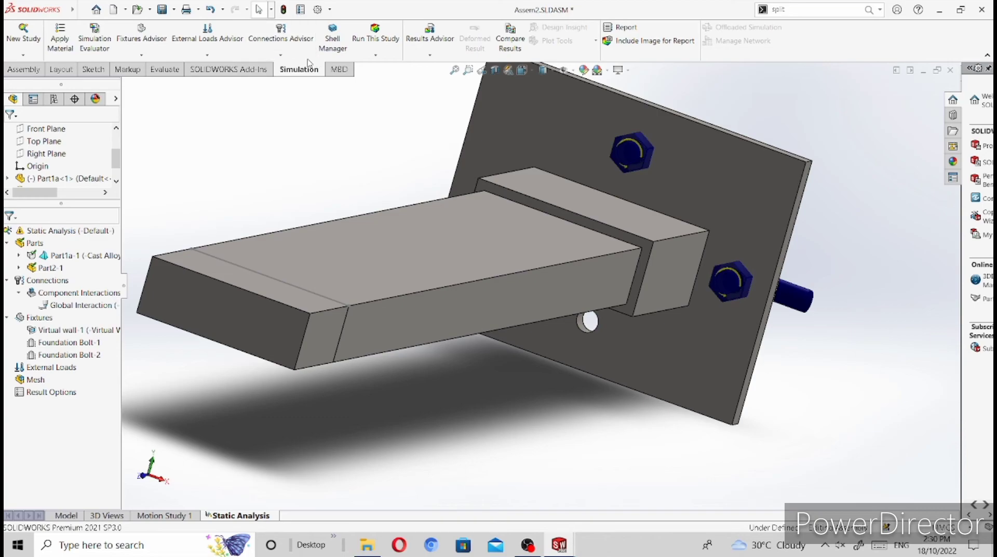
pyautogui.click(281, 57)
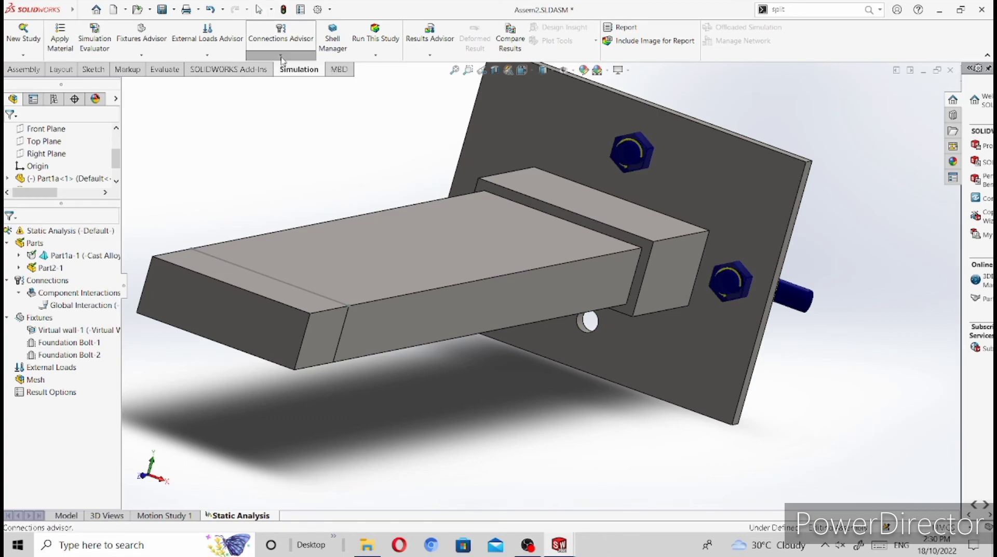
pyautogui.click(272, 149)
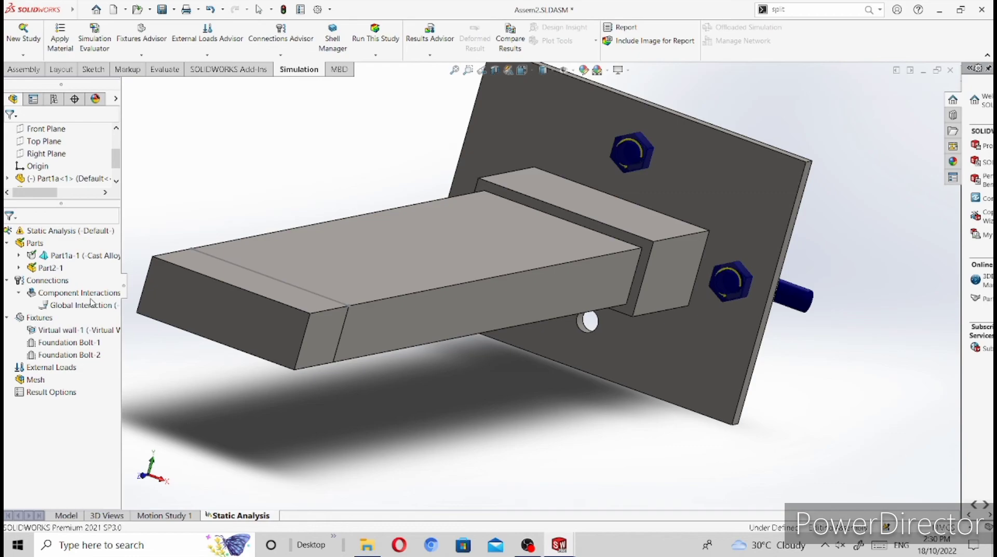
pyautogui.click(6, 354)
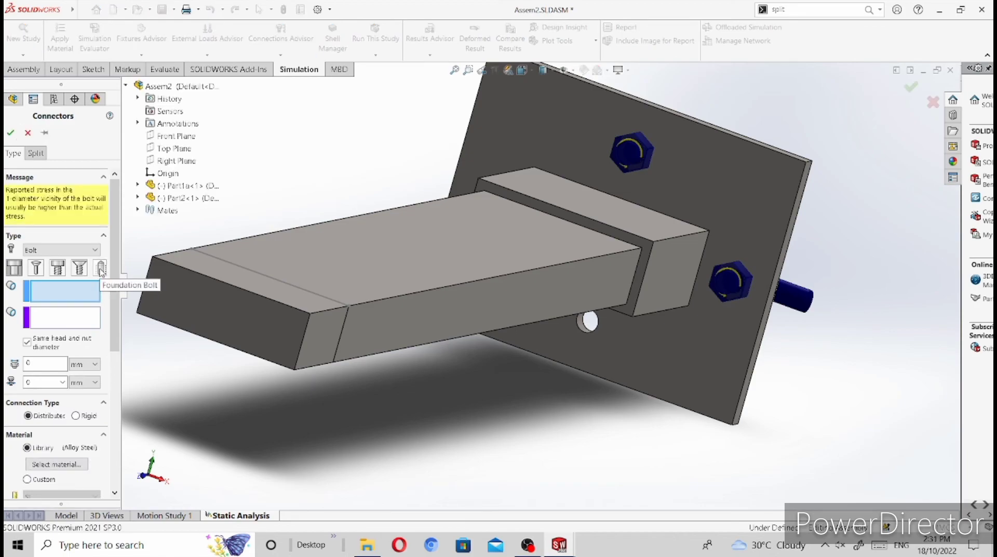
pyautogui.click(101, 268)
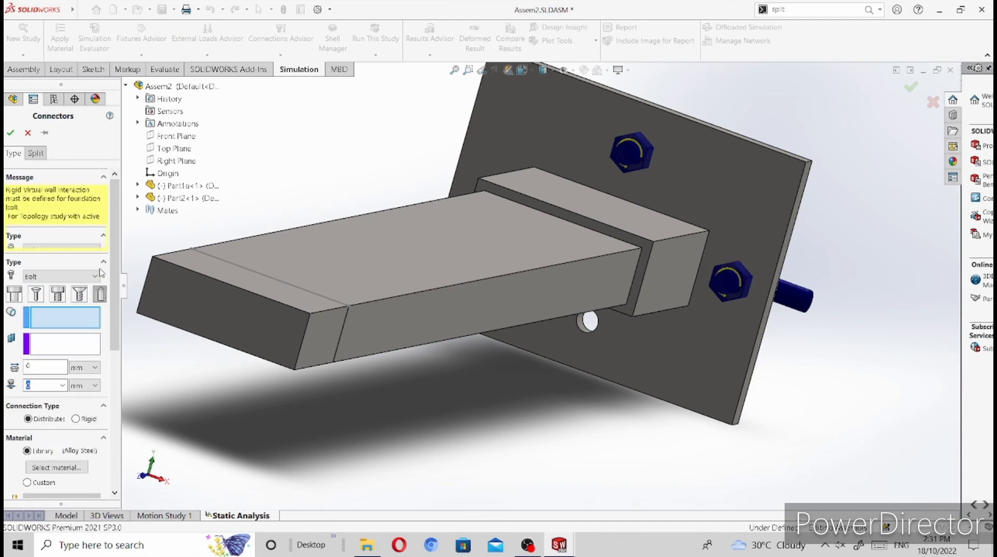
pyautogui.click(723, 288)
pyautogui.click(596, 329)
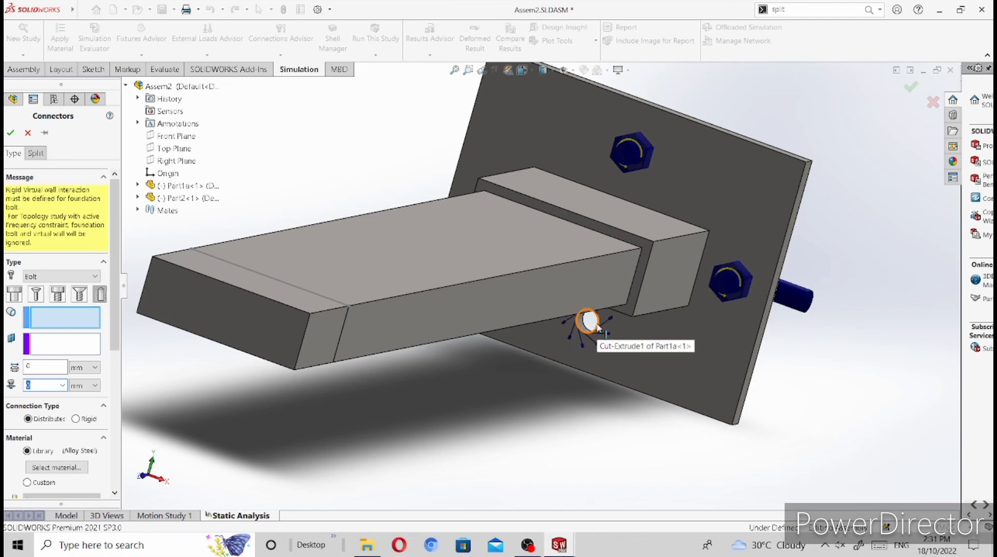
pyautogui.click(597, 325)
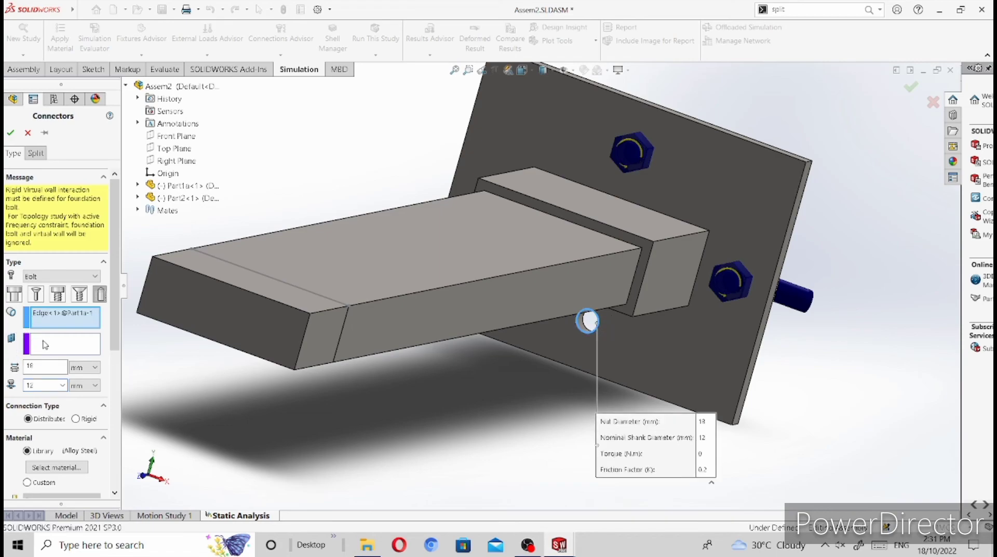
pyautogui.click(168, 136)
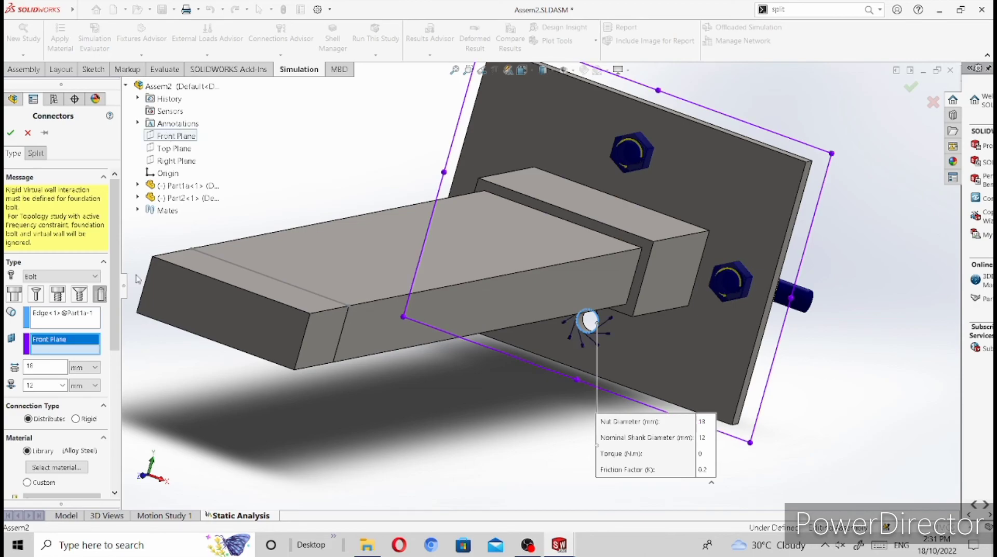
# Step: Set the torque pre-load of the foundation bolt below the arm to 20 N.m and complete the connector
pyautogui.scroll(-5, 65, 312)
pyautogui.scroll(3, 84, 196)
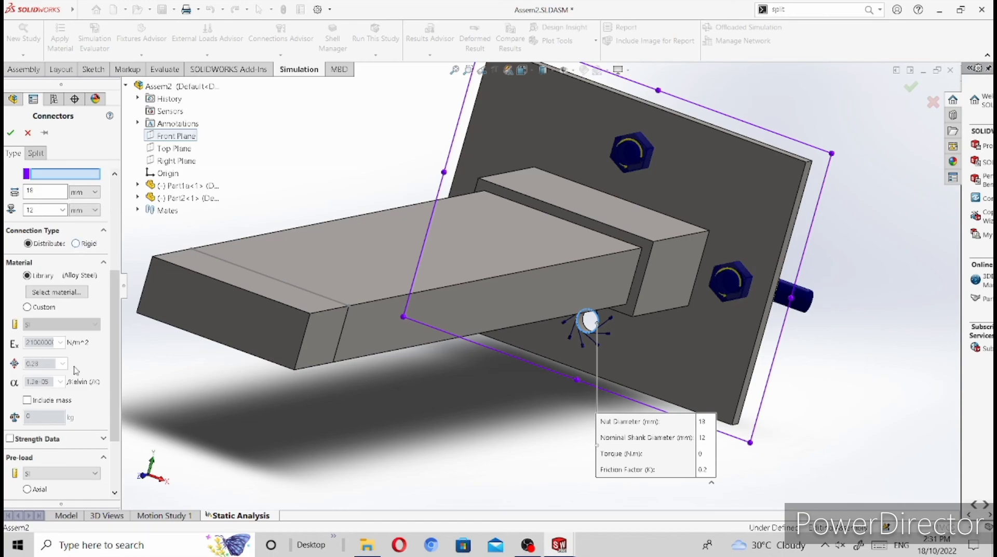
pyautogui.scroll(-3, 72, 397)
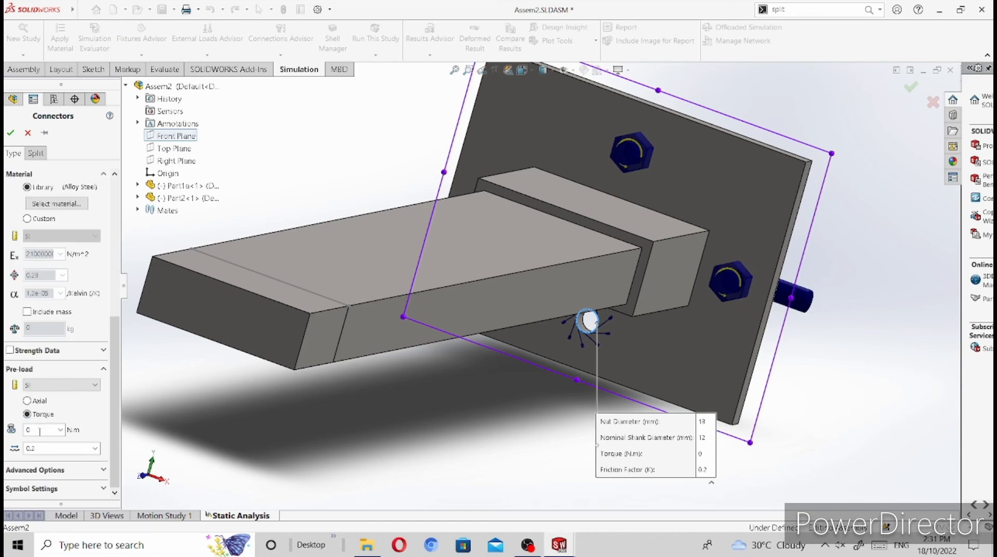
pyautogui.moveTo(34, 430); pyautogui.dragTo(4, 431)
pyautogui.write('20')
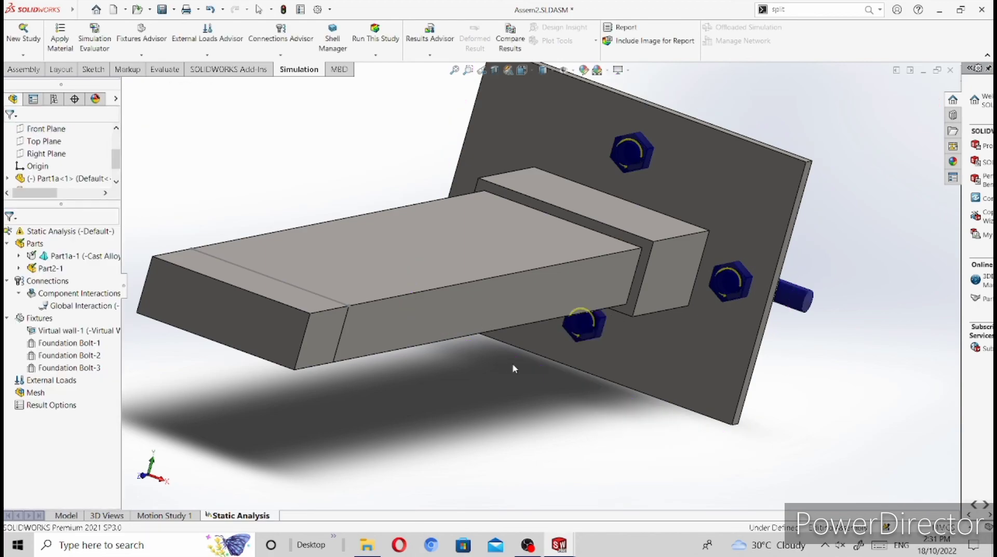
# Step: Start a fourth Foundation Bolt on the edge of the empty plate hole on the negative X side, with the Front Plane as the target plane
pyautogui.moveTo(559, 363); pyautogui.dragTo(529, 372, button='middle')
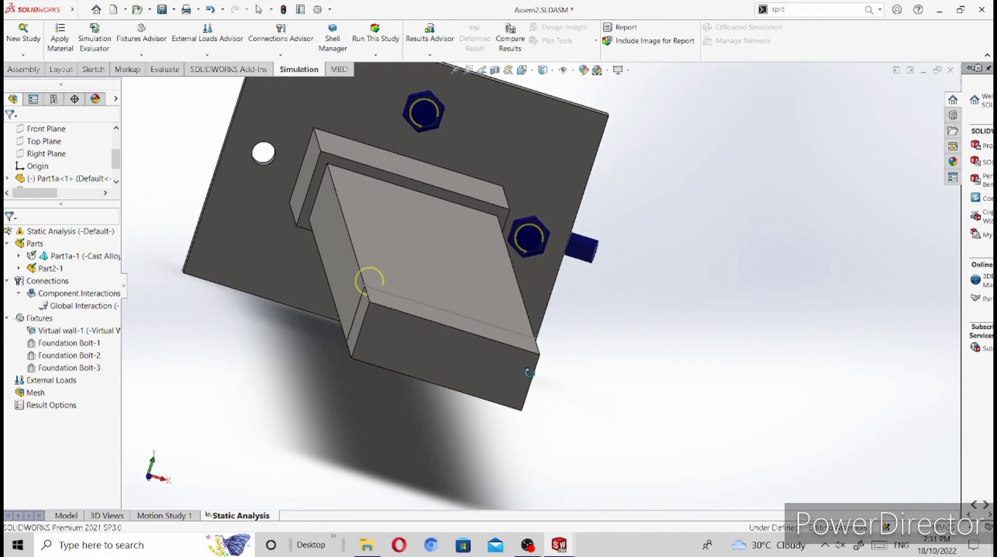
pyautogui.press('f')
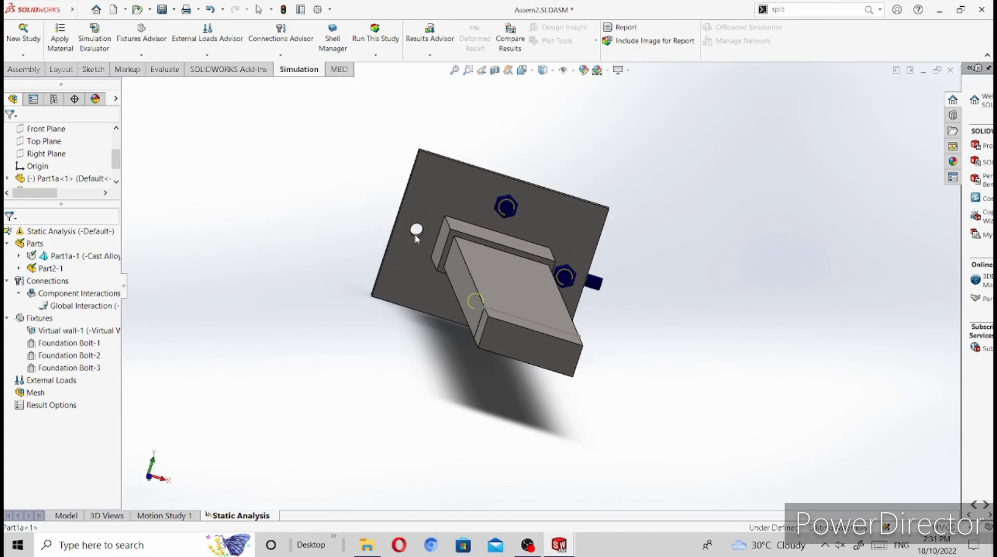
pyautogui.scroll(-5, 395, 262)
pyautogui.moveTo(336, 275); pyautogui.dragTo(350, 271, button='middle')
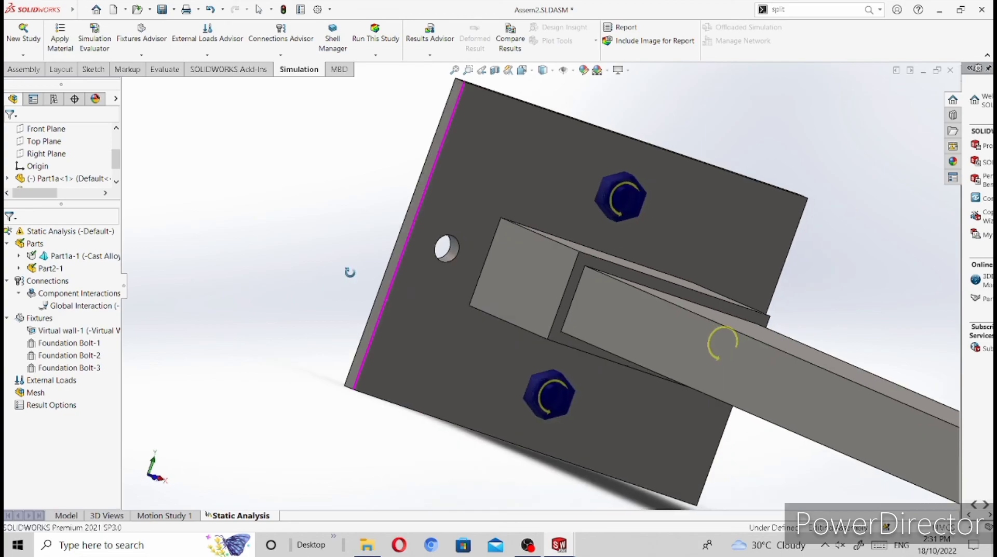
pyautogui.click(291, 55)
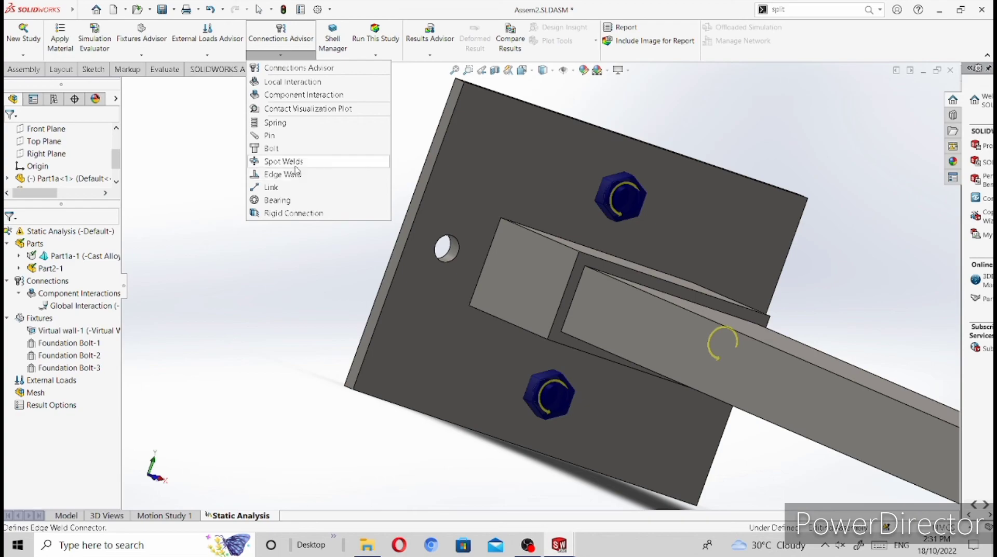
pyautogui.click(285, 149)
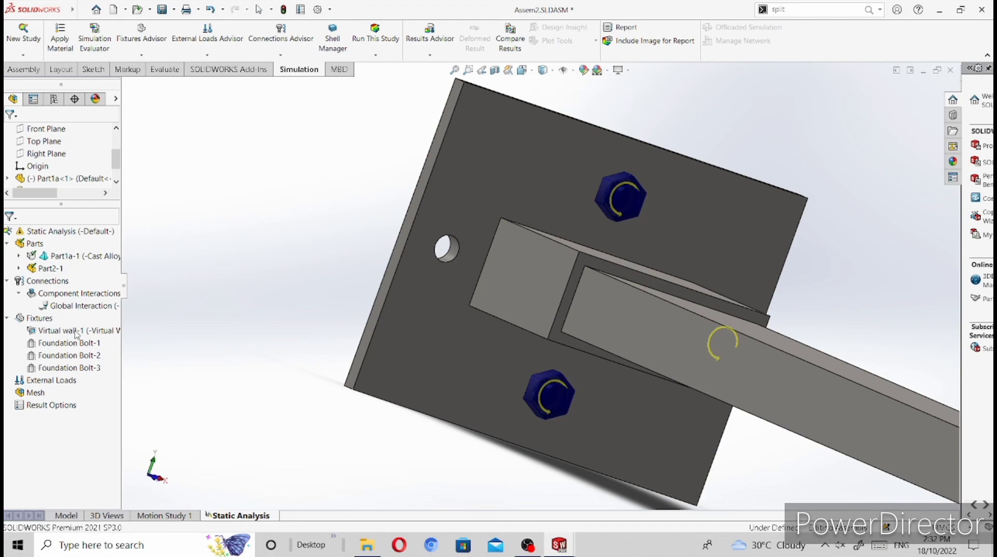
pyautogui.click(75, 331)
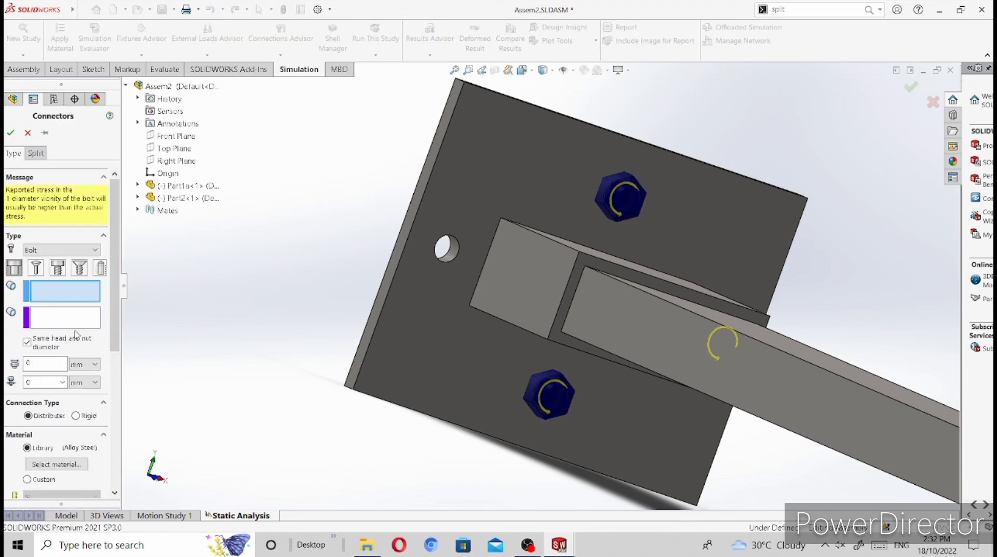
pyautogui.click(100, 268)
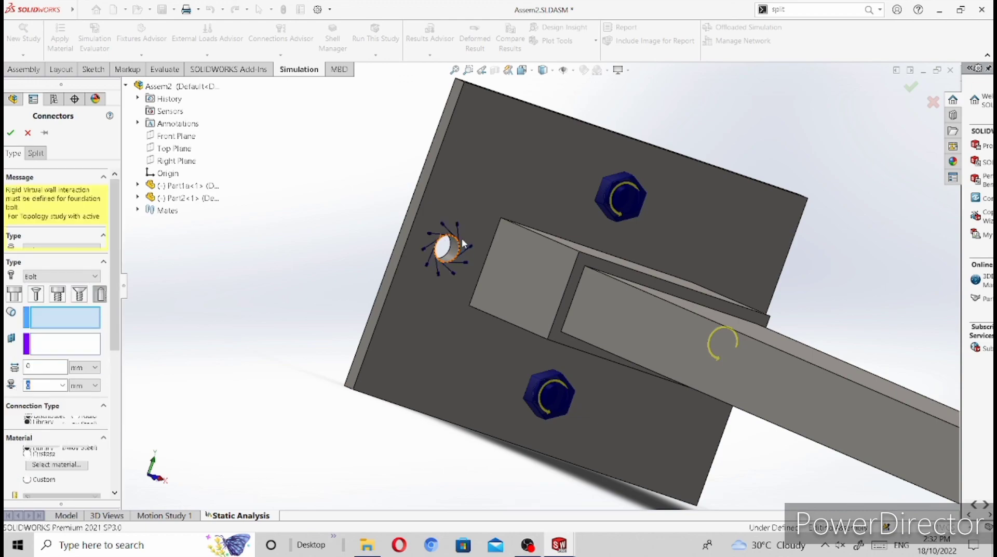
pyautogui.click(453, 243)
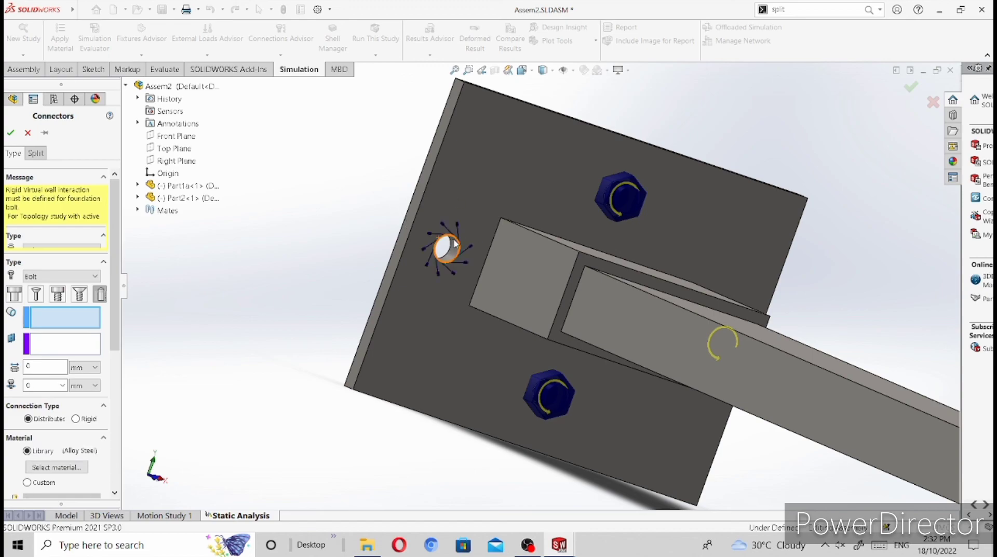
pyautogui.click(456, 244)
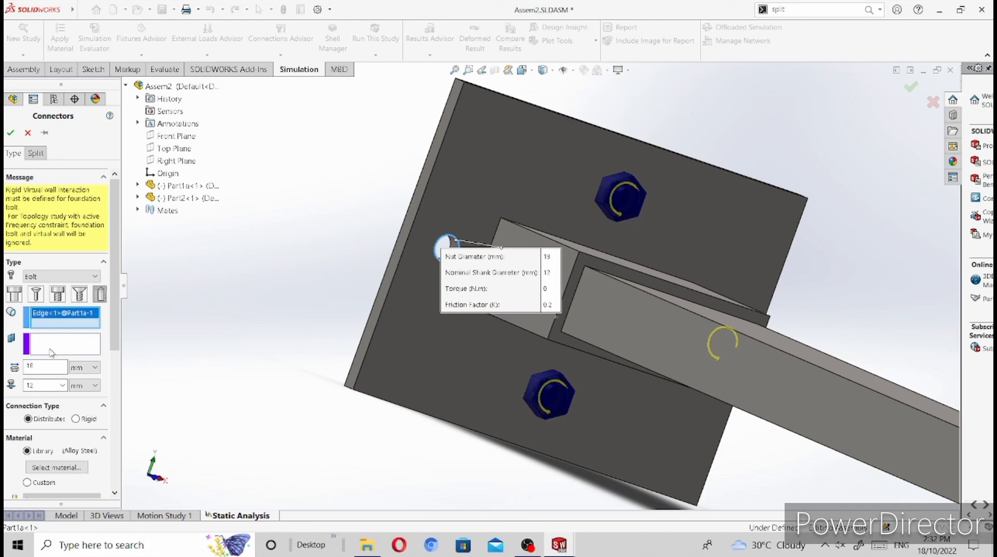
pyautogui.click(65, 341)
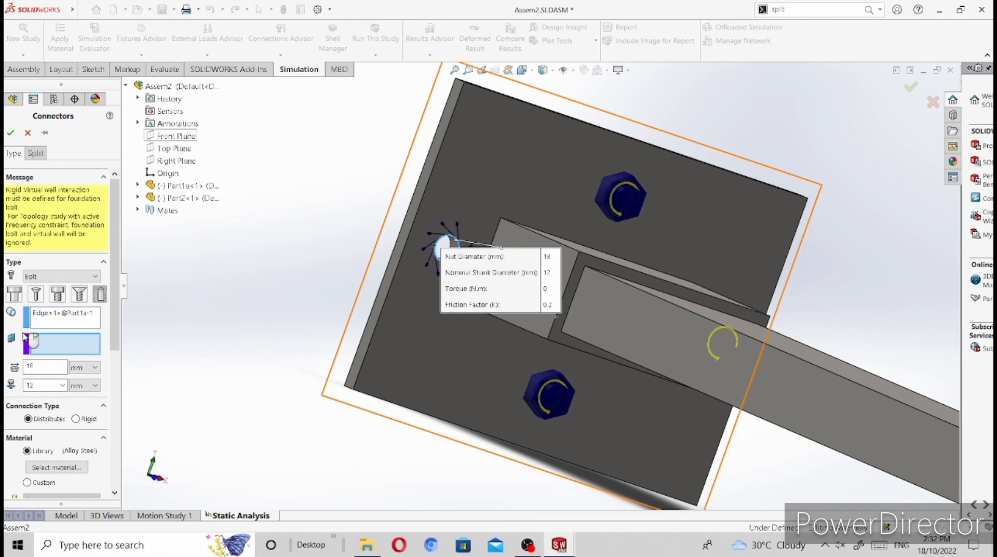
pyautogui.click(176, 136)
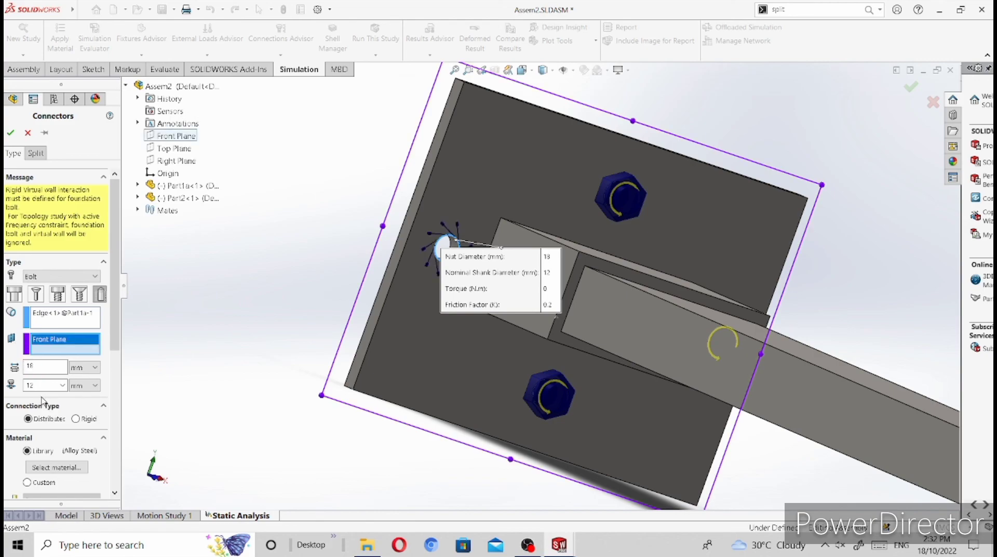
# Step: Set the fourth foundation bolt's connection type to Rigid and its torque pre-load to 20 N.m, and complete the connector
pyautogui.click(76, 419)
pyautogui.scroll(-1, 76, 386)
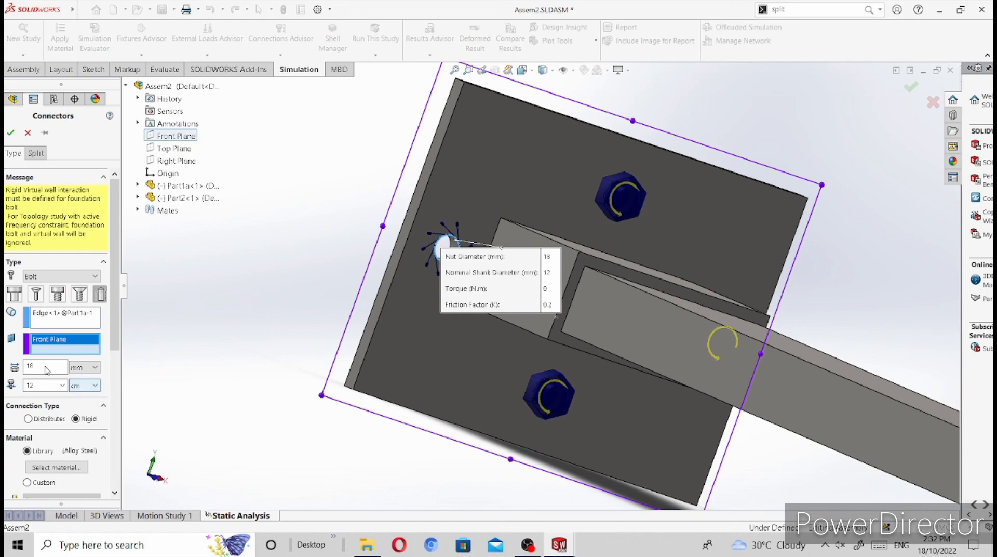
pyautogui.scroll(-5, 63, 346)
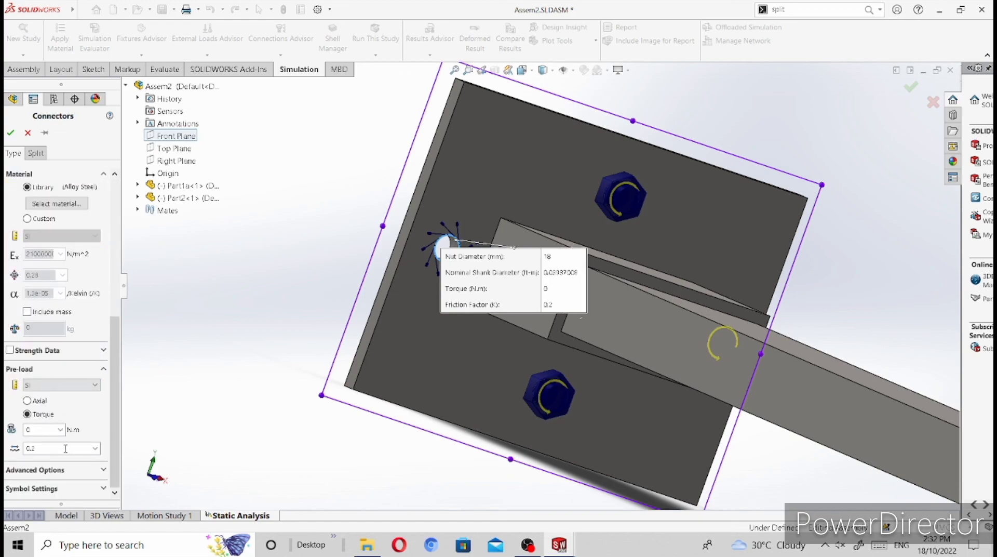
pyautogui.moveTo(40, 429); pyautogui.dragTo(6, 432)
pyautogui.click(9, 137)
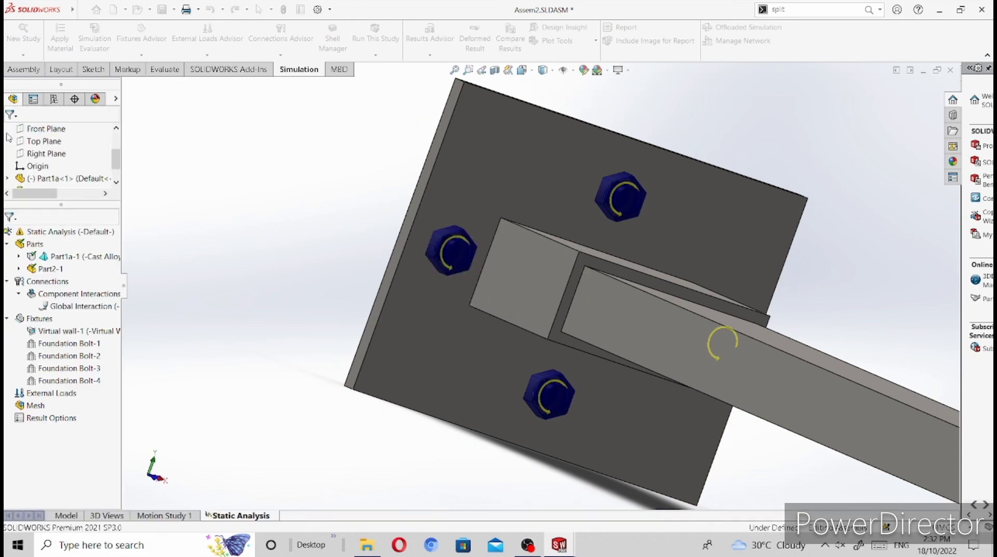
# Step: Reorient the bracket assembly to a standard view
pyautogui.click(532, 73)
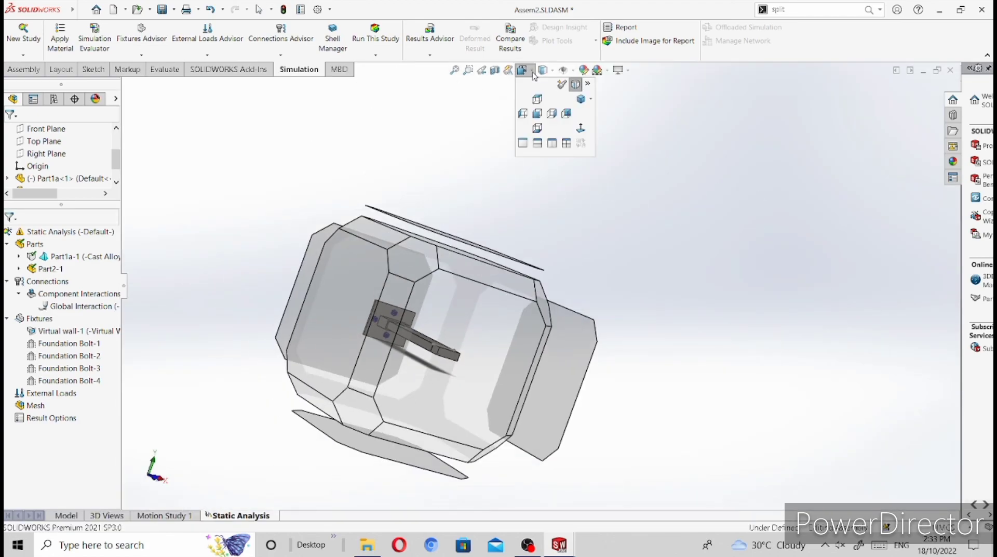
pyautogui.click(567, 112)
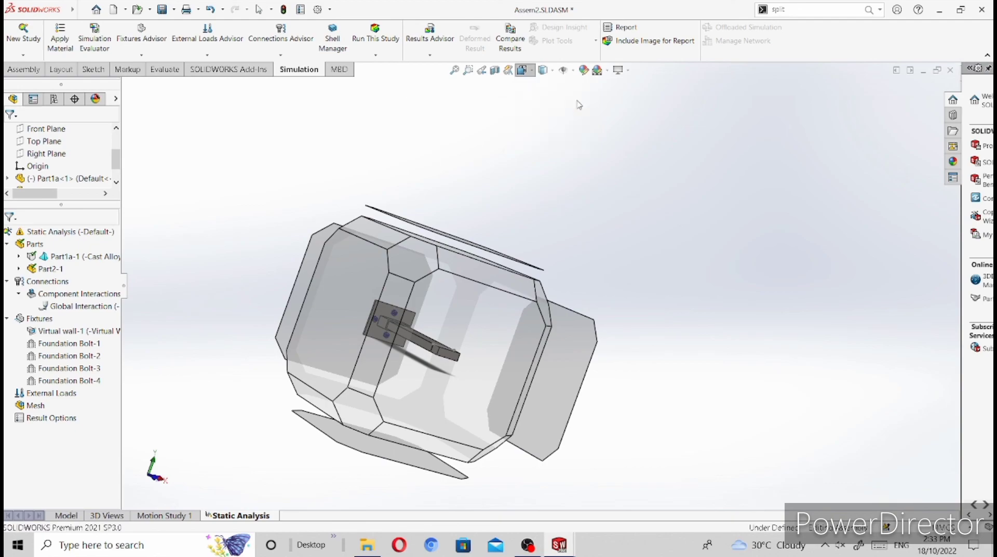